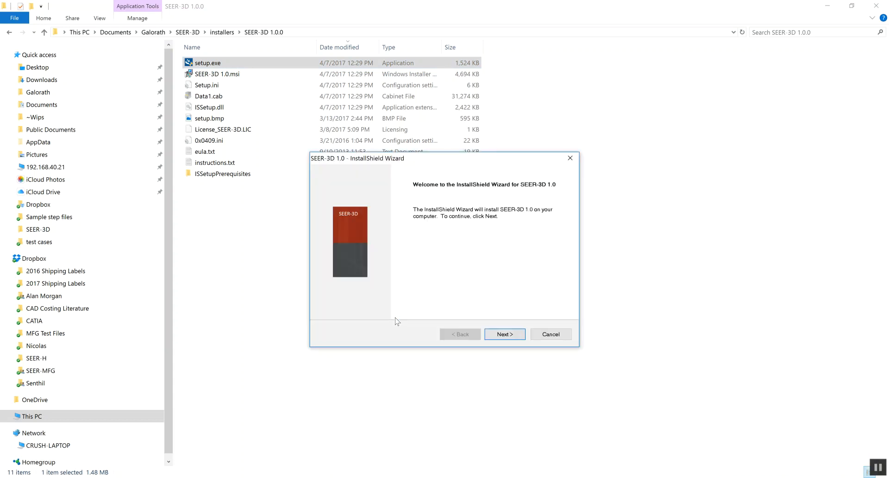
# - Install SEER-3D 1.0 in the default destination folder, accepting the license agreement, and launch it when setup finishes
pyautogui.click(515, 335)
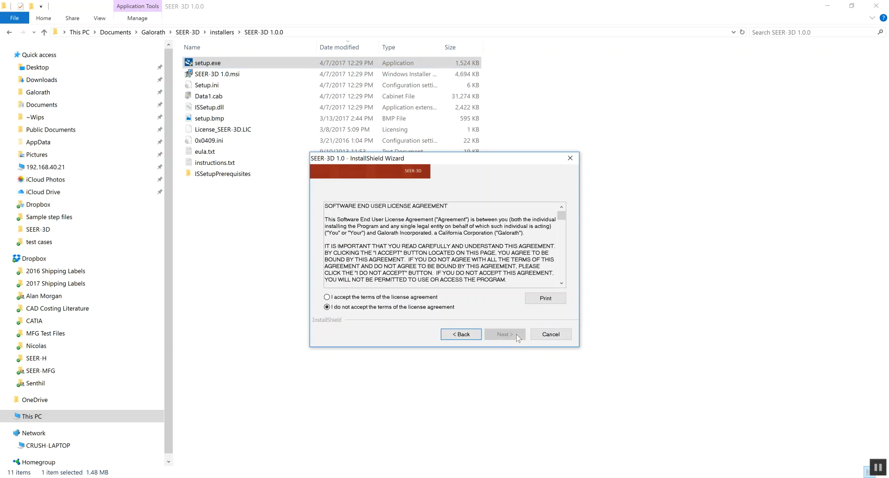
pyautogui.click(402, 297)
pyautogui.click(516, 335)
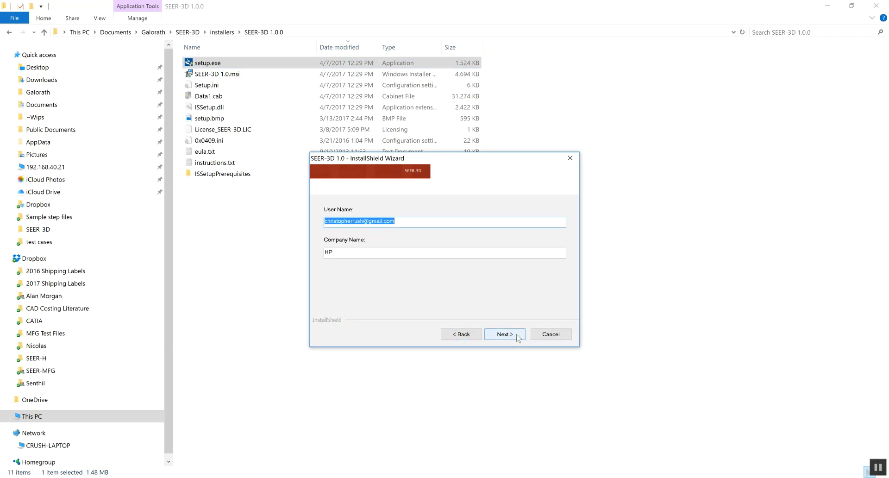
pyautogui.click(517, 336)
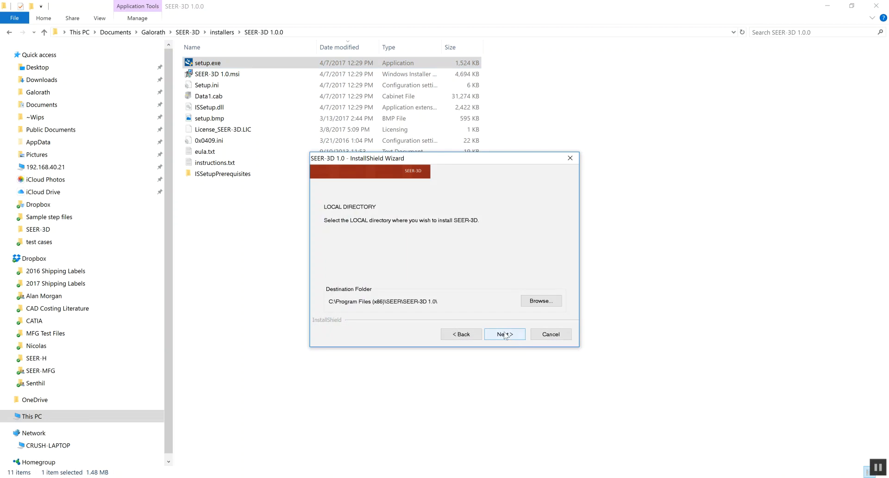
pyautogui.click(504, 336)
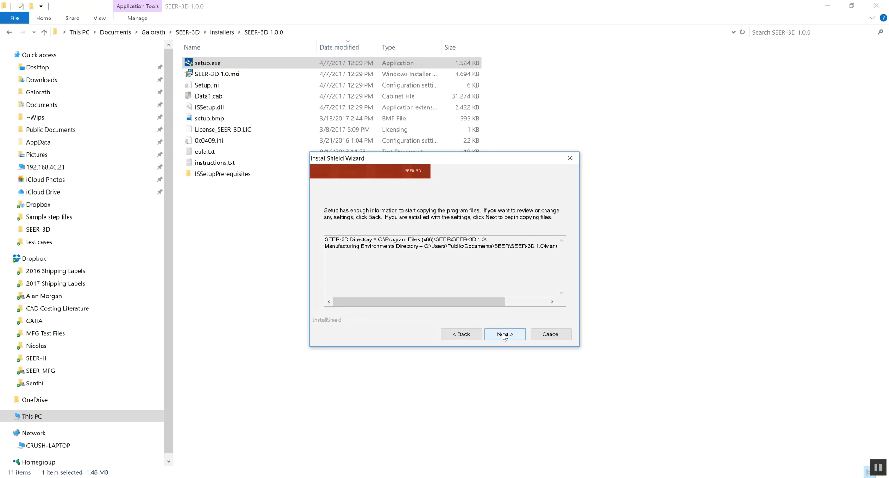
pyautogui.click(503, 335)
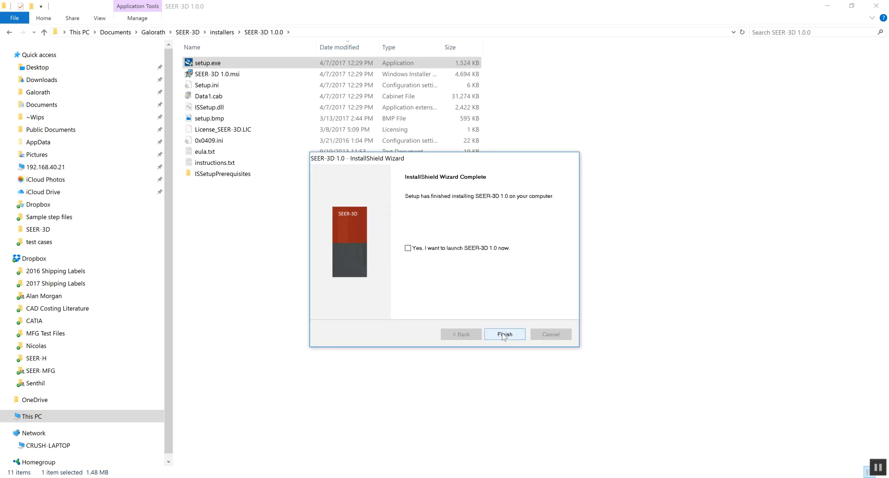
pyautogui.click(418, 250)
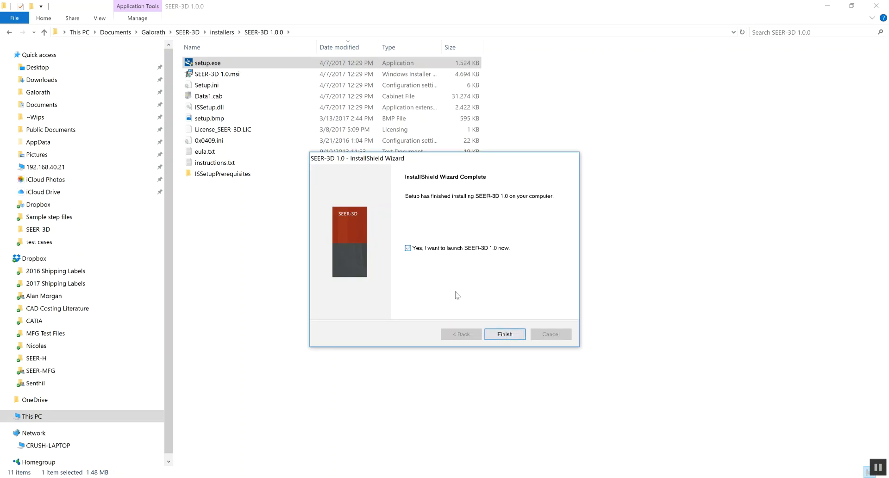
pyautogui.click(506, 334)
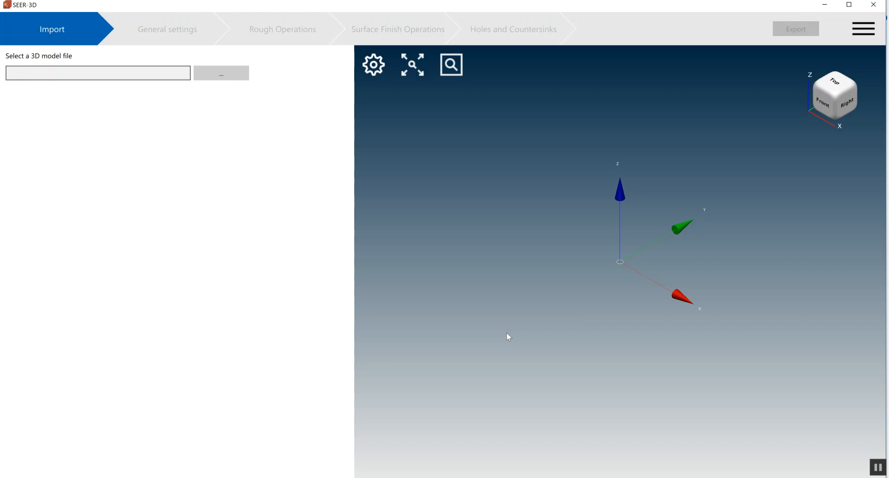
# - Import the Frame 3D model file
pyautogui.click(232, 69)
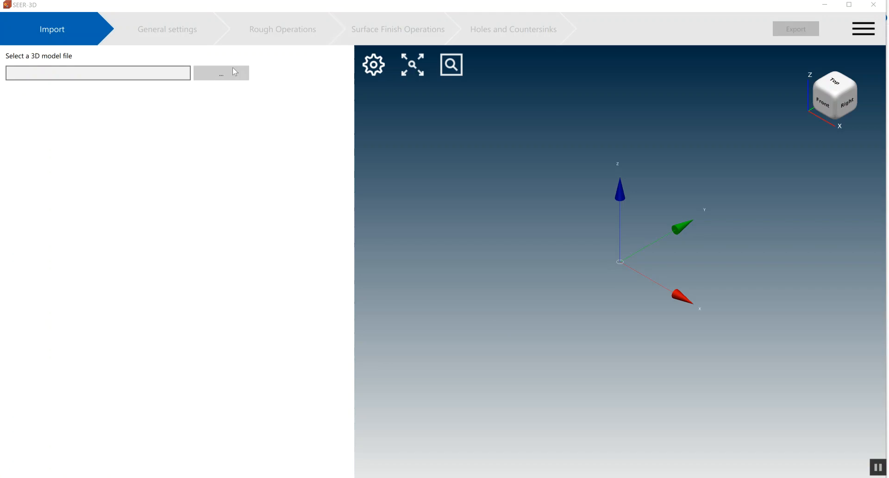
pyautogui.doubleClick(212, 94)
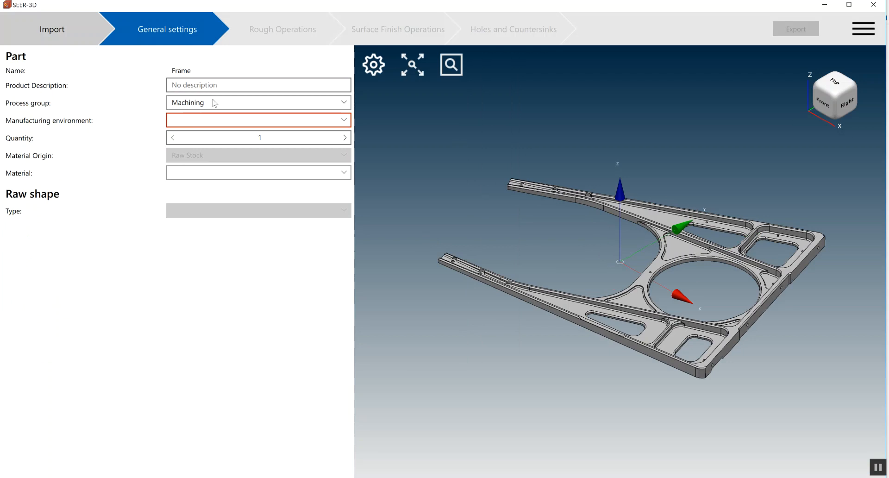
# - Set the part's manufacturing environment to High Speed Machining and its quantity to 10,000
pyautogui.click(305, 120)
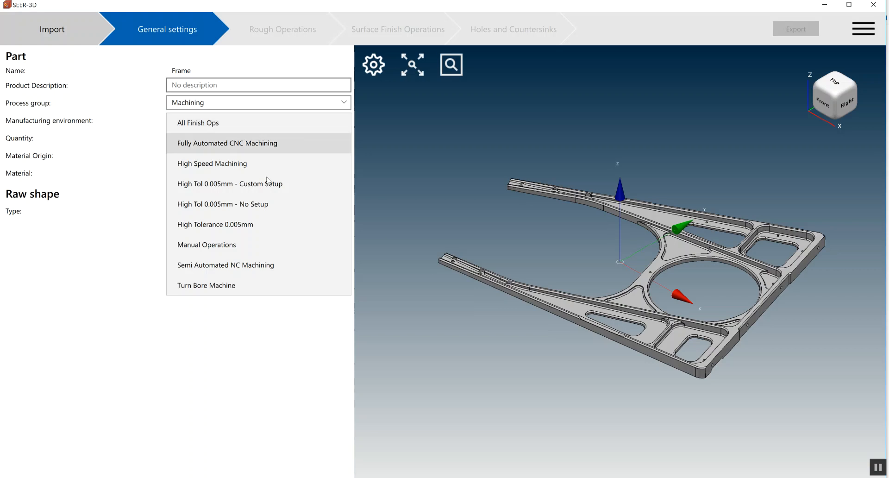
pyautogui.click(247, 166)
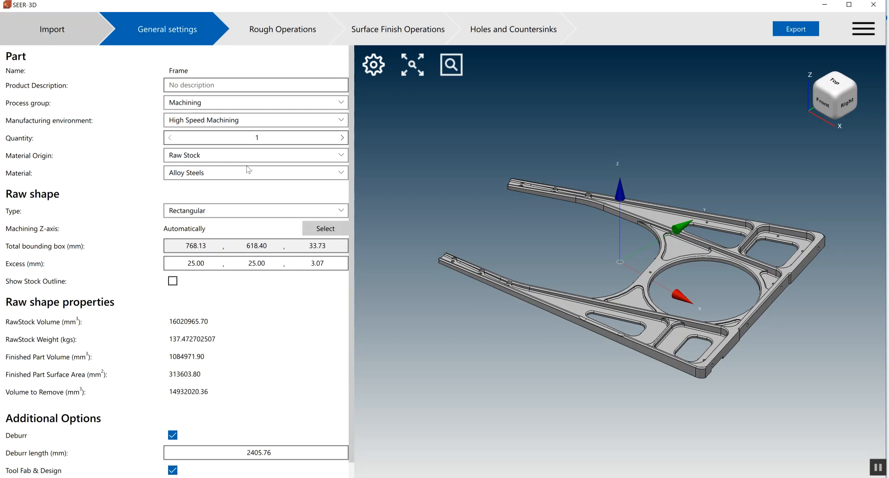
pyautogui.click(282, 140)
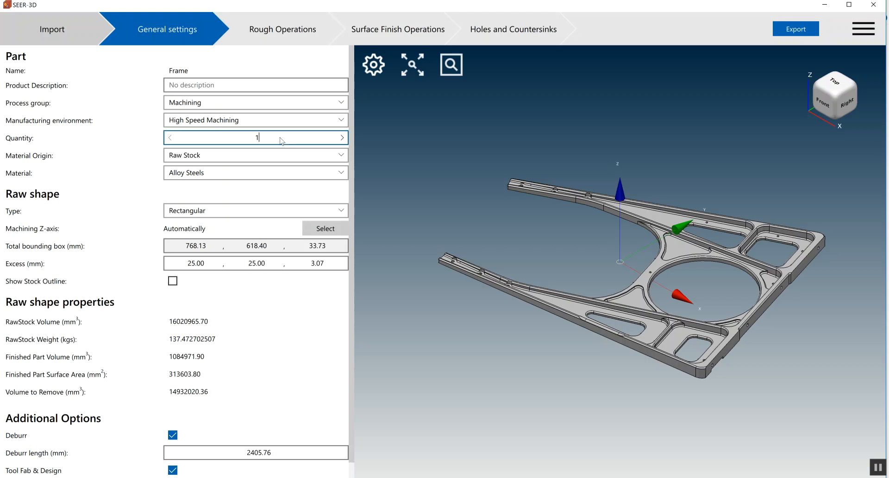
pyautogui.write('0000')
# - Review the rough, surface finish and hole operations, and export the part to SEER-MFG
pyautogui.click(290, 25)
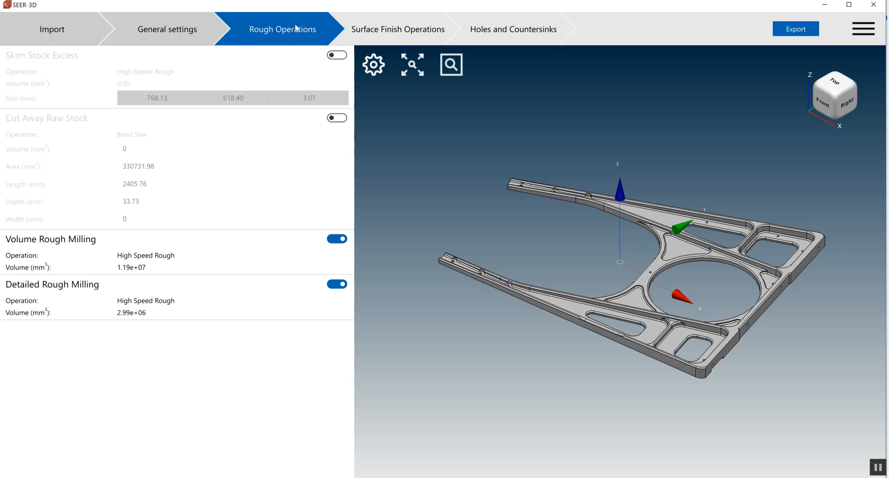
pyautogui.click(370, 33)
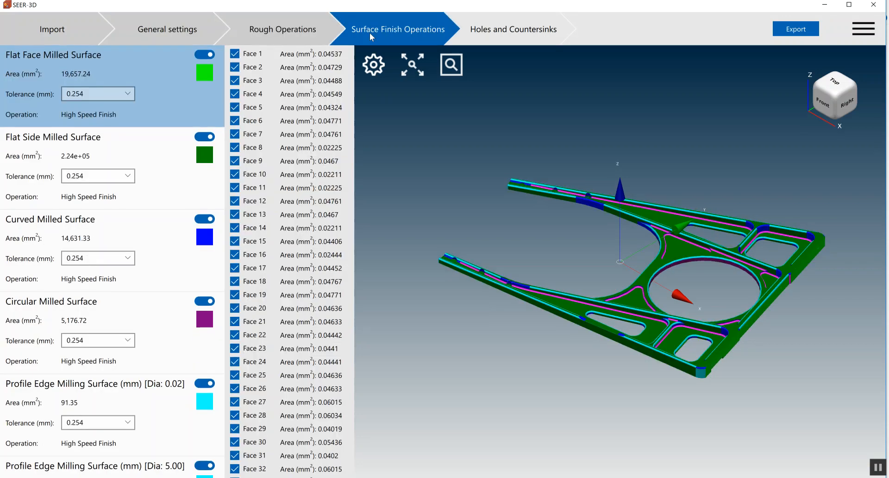
pyautogui.click(507, 32)
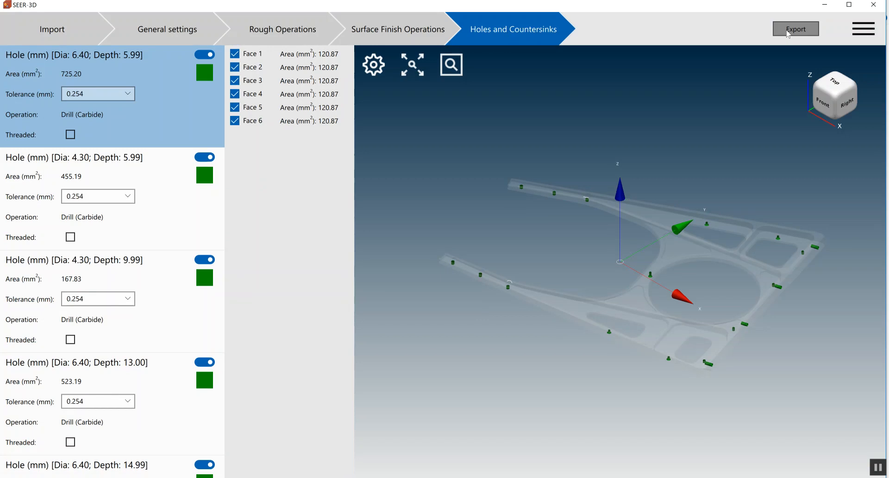
pyautogui.click(795, 28)
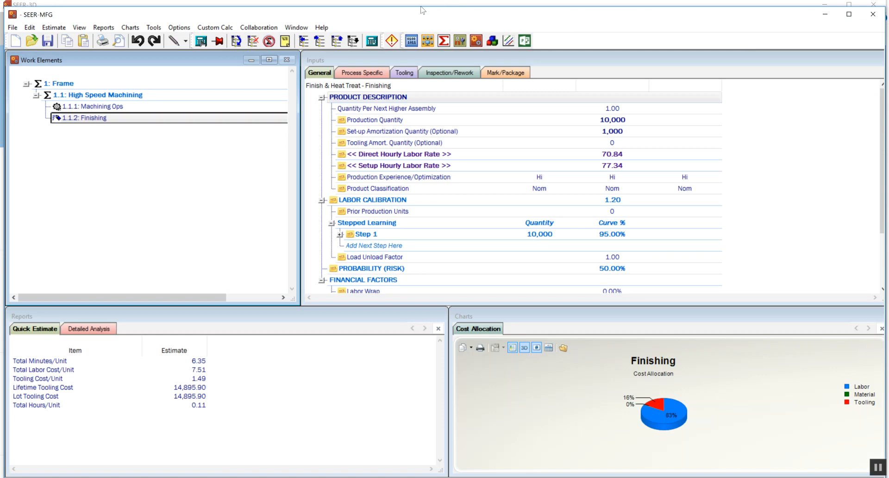
# - Examine the process-specific inputs of Machining Ops, including the material and the Volume Rough Milling machining details
pyautogui.click(126, 107)
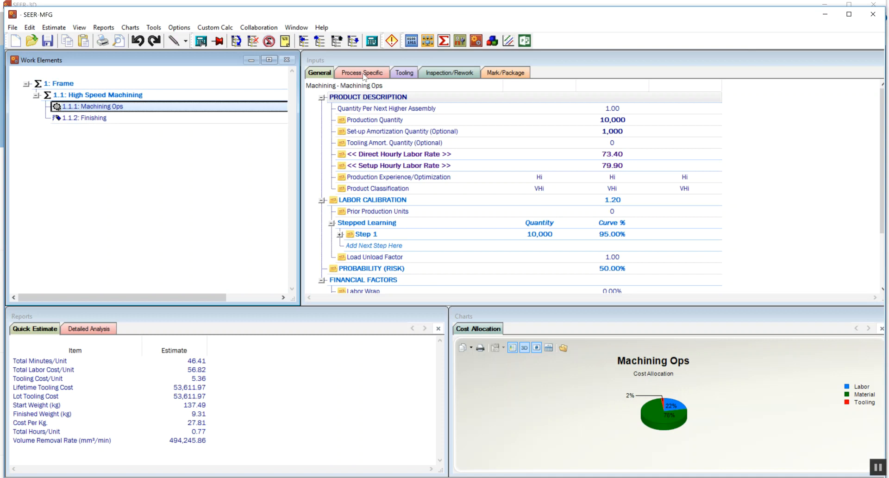
pyautogui.click(363, 73)
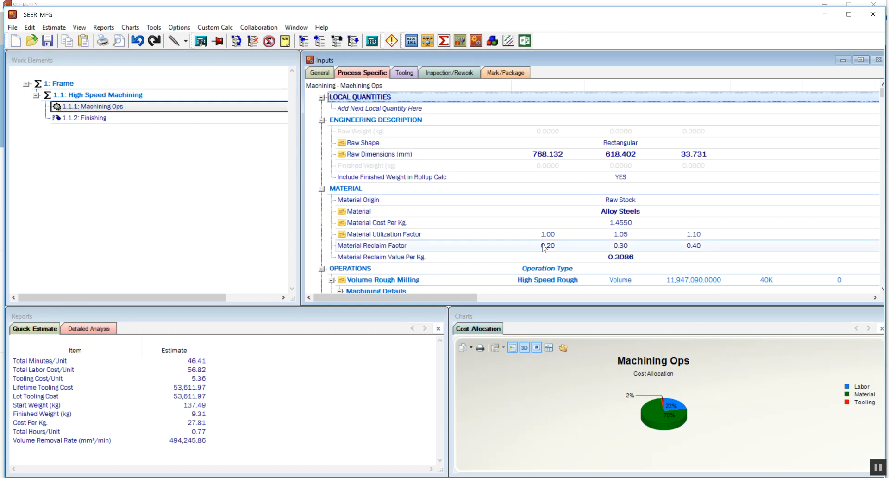
pyautogui.scroll(-3, 544, 248)
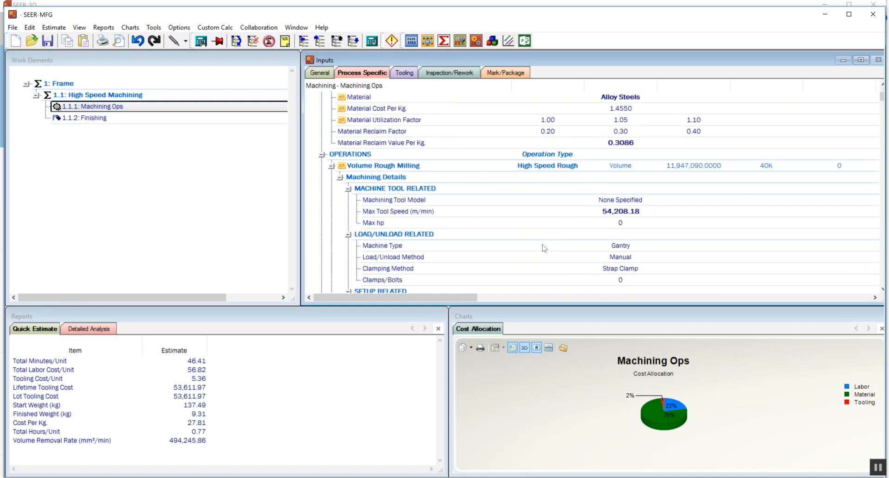
pyautogui.click(562, 178)
pyautogui.scroll(-3, 560, 183)
pyautogui.scroll(-3, 559, 186)
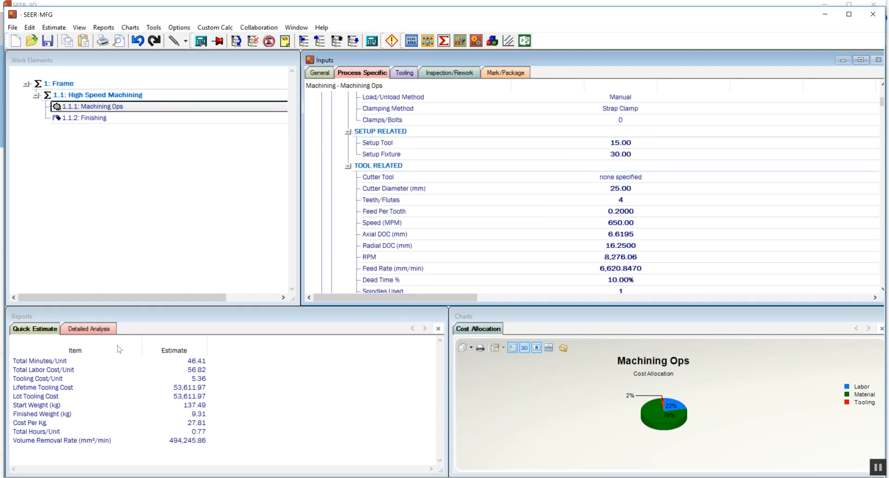
# - Review the detailed analysis report in an enlarged view, checking the operation times for Machining Ops and Finishing
pyautogui.click(104, 329)
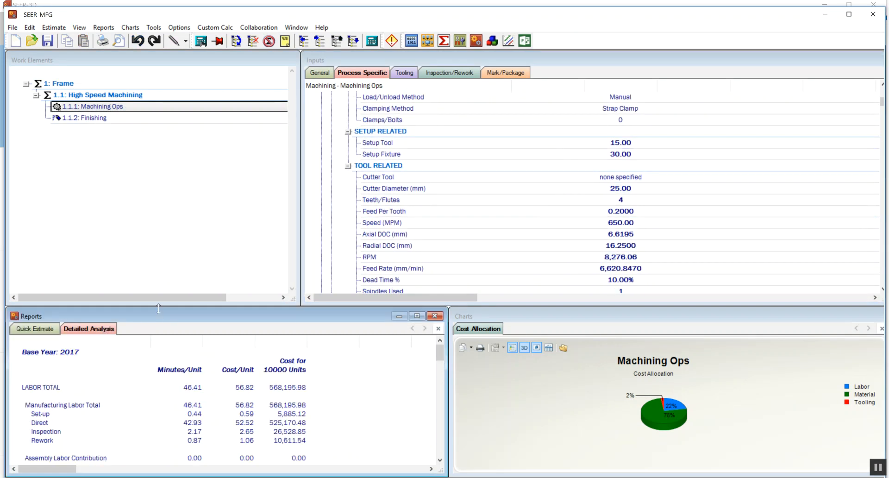
pyautogui.moveTo(158, 309); pyautogui.dragTo(160, 160)
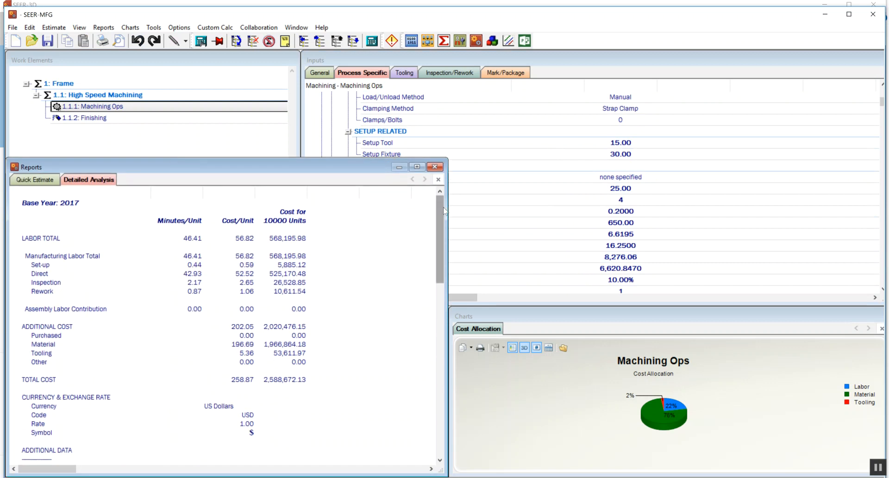
pyautogui.moveTo(441, 211); pyautogui.dragTo(440, 374)
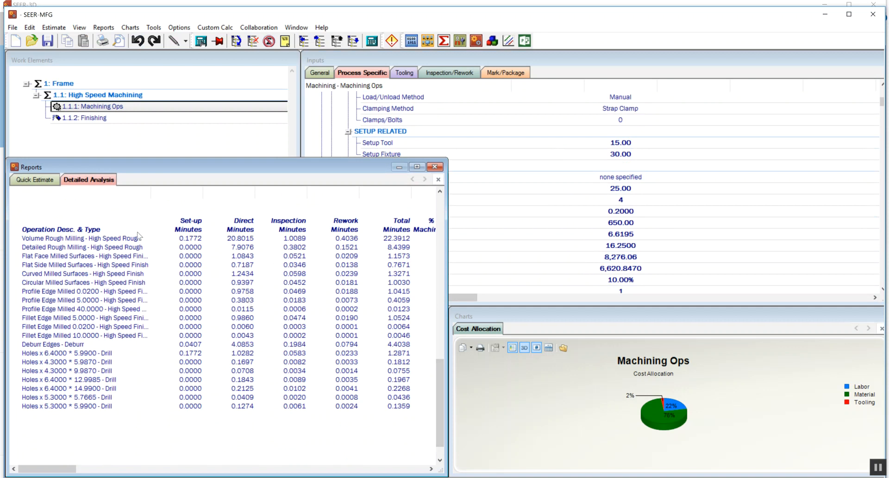
pyautogui.click(95, 118)
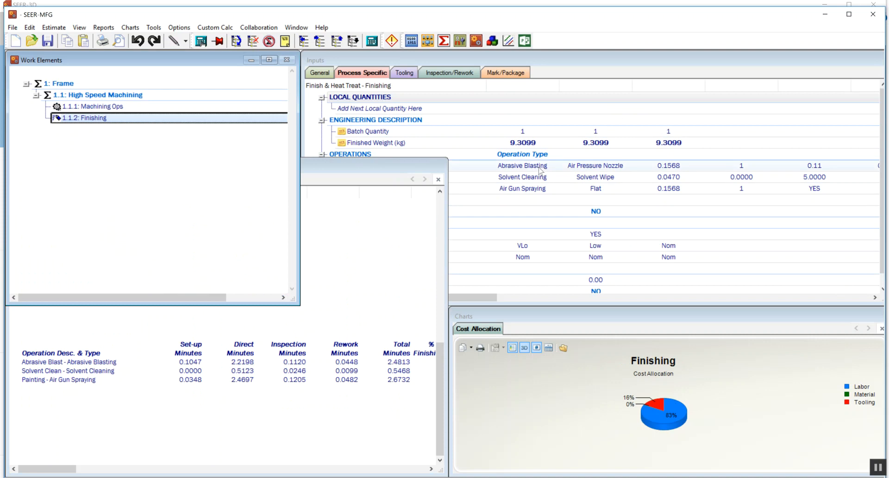
# - Switch back to SEER-3D and review the material origin, material and raw shape type options, keeping Raw Stock, Alloy Steels and Rectangular
pyautogui.click(826, 18)
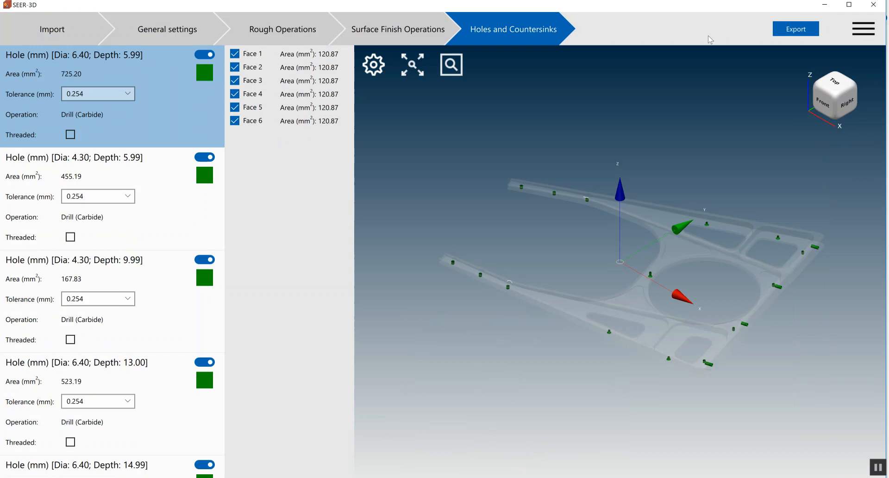
pyautogui.click(189, 32)
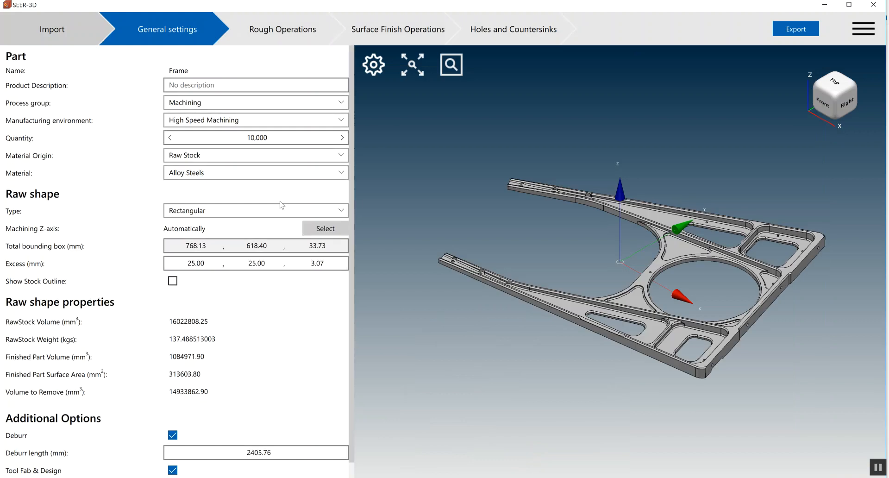
pyautogui.click(340, 157)
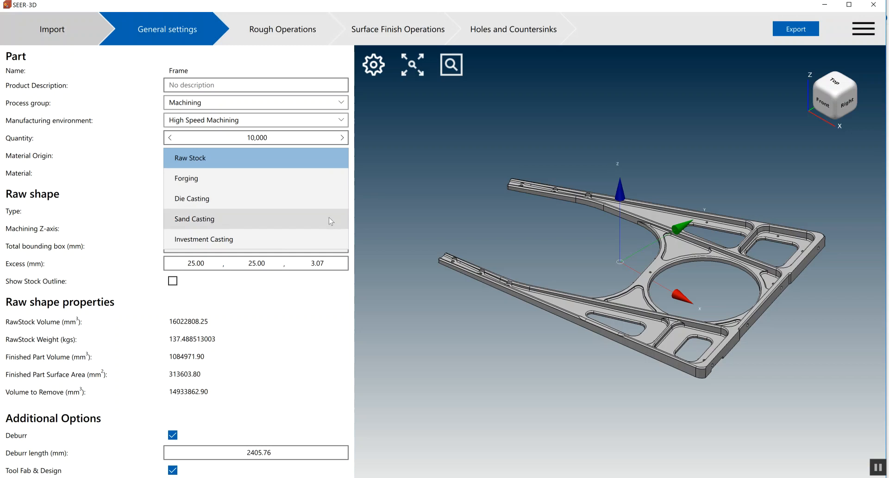
pyautogui.click(310, 157)
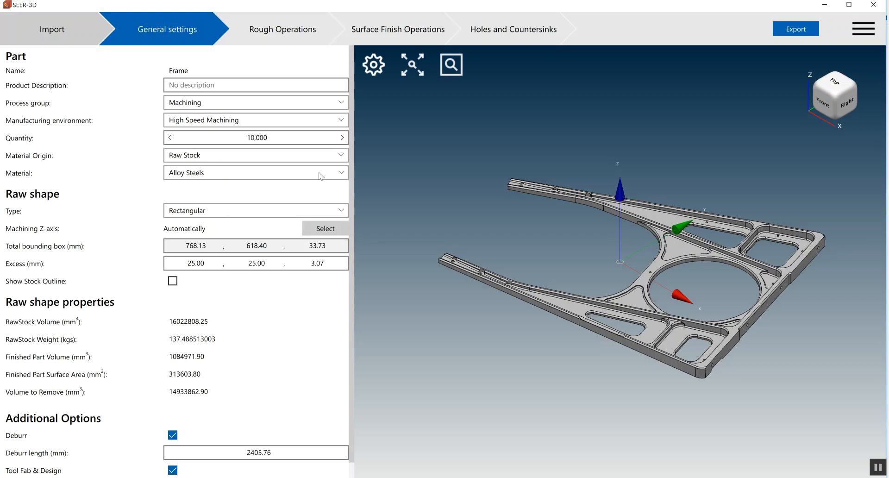
pyautogui.click(319, 172)
pyautogui.click(309, 176)
pyautogui.click(263, 210)
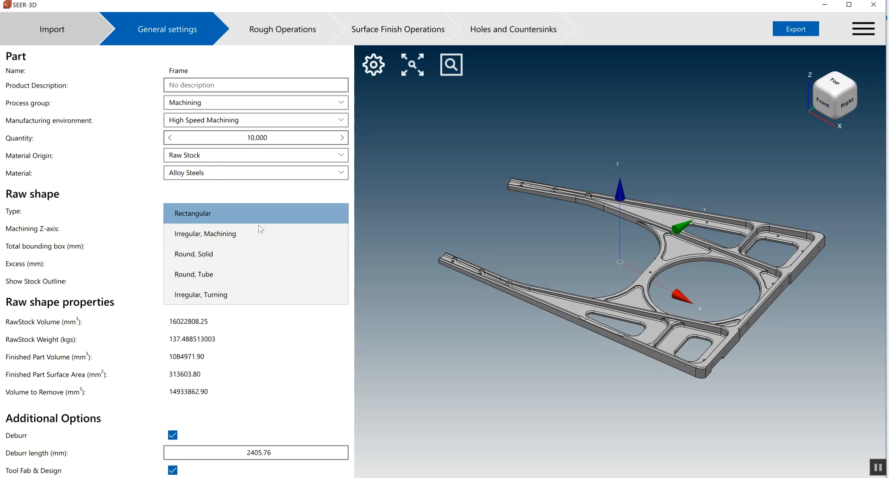
pyautogui.click(259, 215)
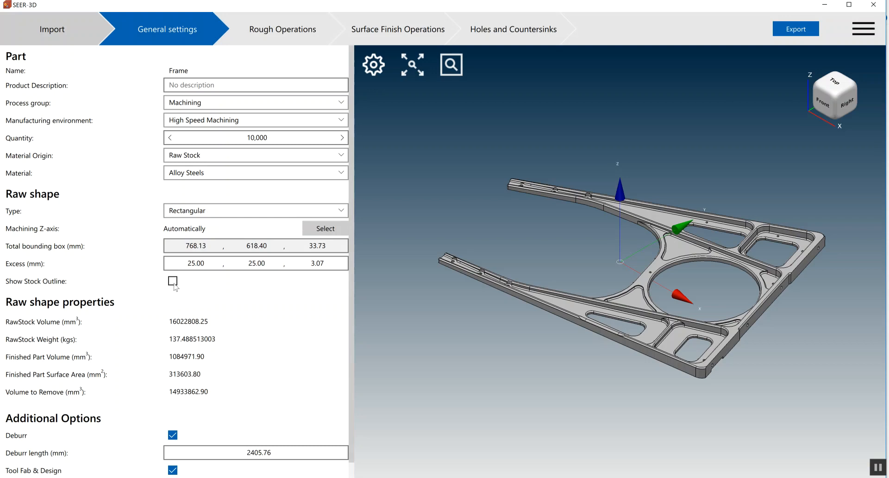
# - Show the stock outline around the Frame part
pyautogui.click(174, 282)
pyautogui.moveTo(527, 368); pyautogui.dragTo(479, 380, button='middle')
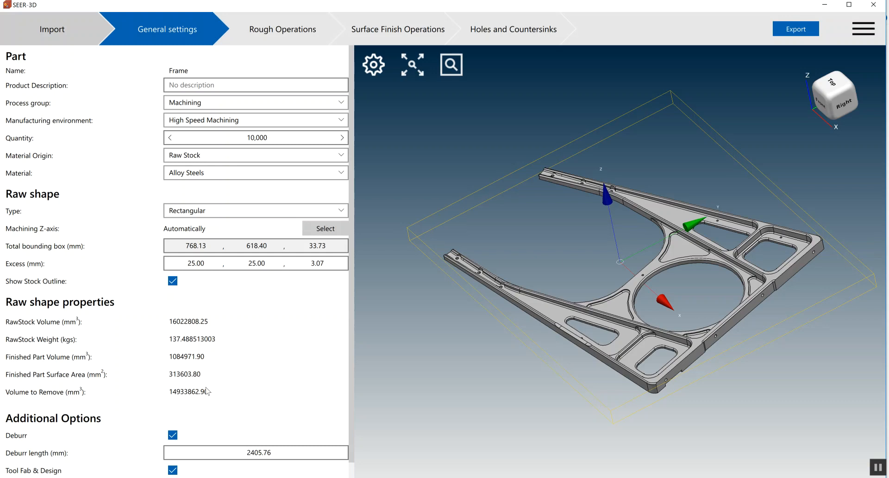
# - Turn the Deburr additional option off and back on
pyautogui.scroll(-1, 234, 430)
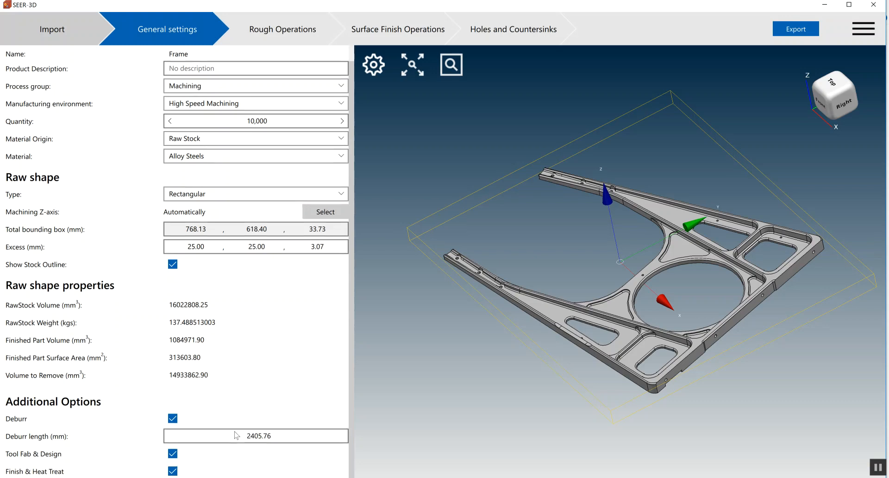
pyautogui.click(173, 418)
pyautogui.click(173, 419)
# - Try enabling the Cut Away Raw Stock and Skim Stock Excess rough operations, switching each one back off
pyautogui.click(292, 31)
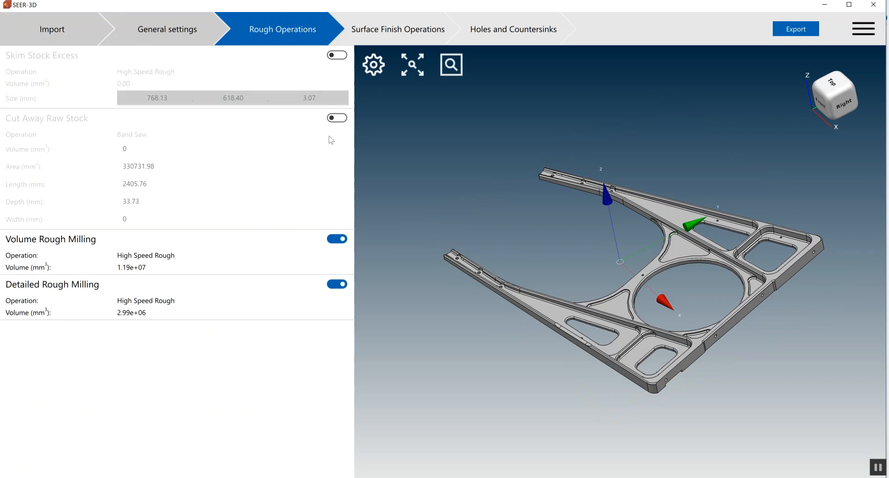
pyautogui.click(345, 119)
pyautogui.click(332, 119)
pyautogui.click(343, 55)
pyautogui.click(332, 56)
# - Examine the surface finish operations and the face list of the Circular Milled Surface
pyautogui.click(402, 33)
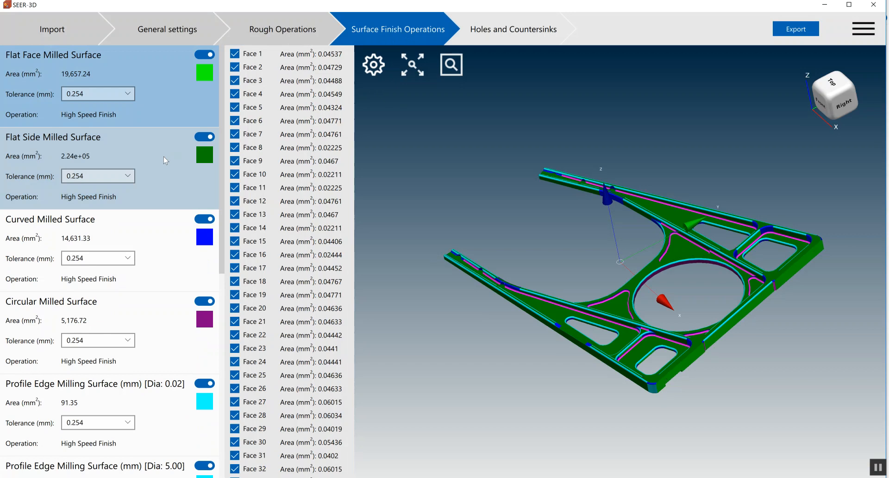
pyautogui.click(169, 306)
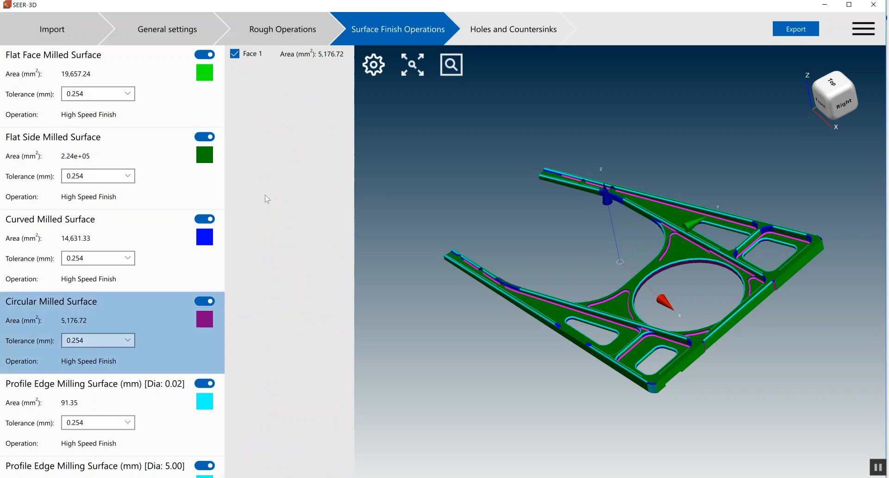
# - Set the Curved Milled Surface tolerance to 0.005 mm and switch that operation off and back on
pyautogui.click(160, 242)
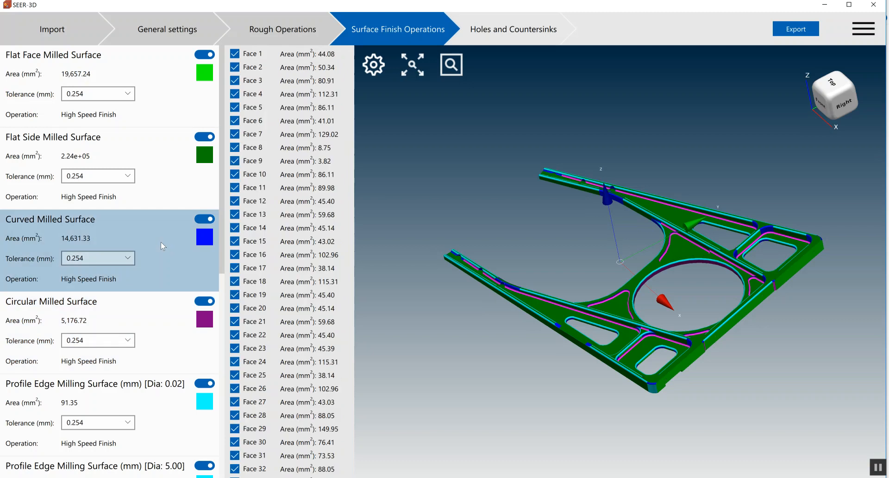
pyautogui.click(256, 176)
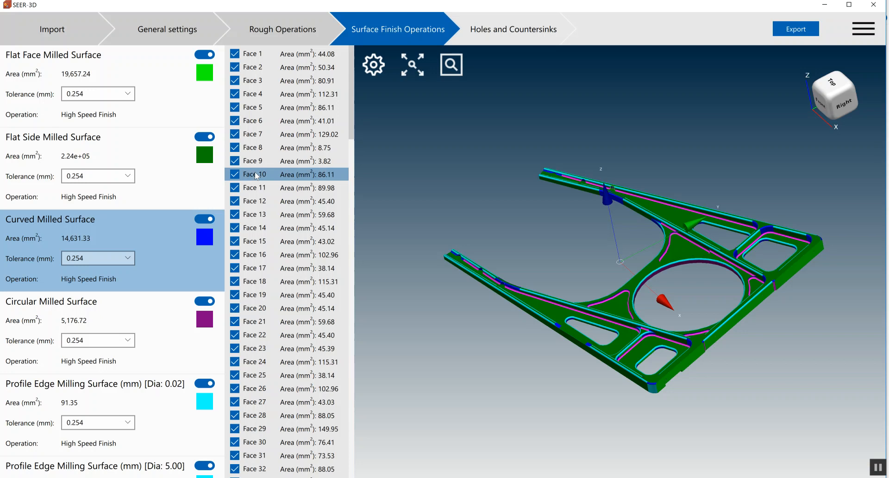
pyautogui.click(129, 257)
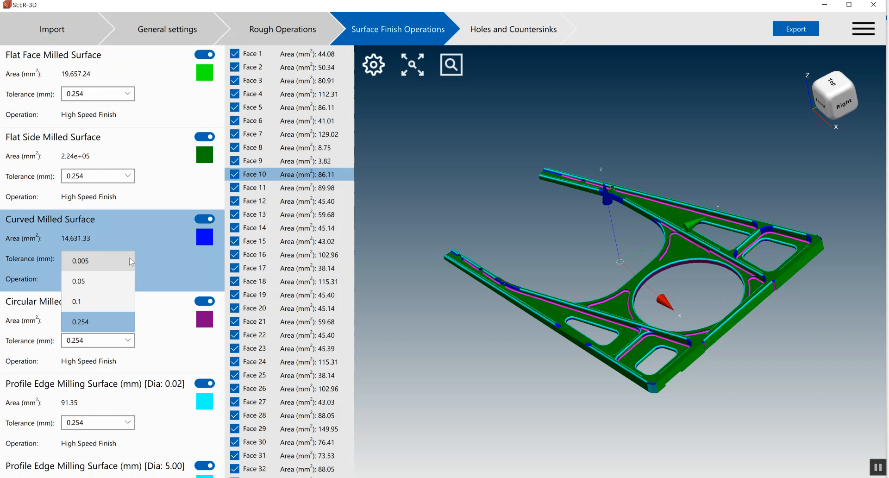
pyautogui.click(130, 260)
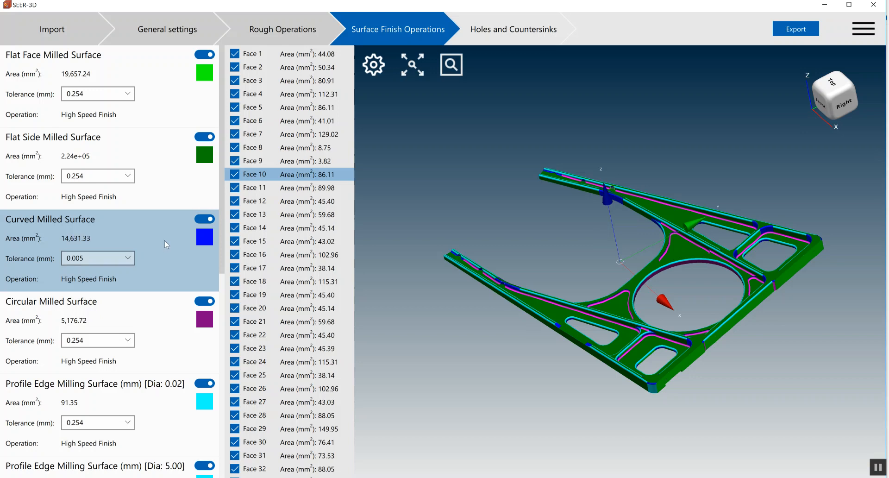
pyautogui.click(202, 220)
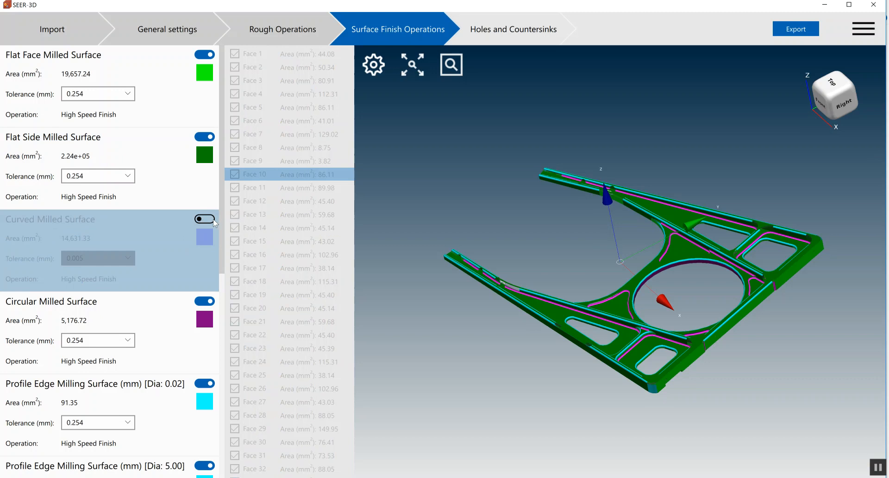
pyautogui.click(204, 219)
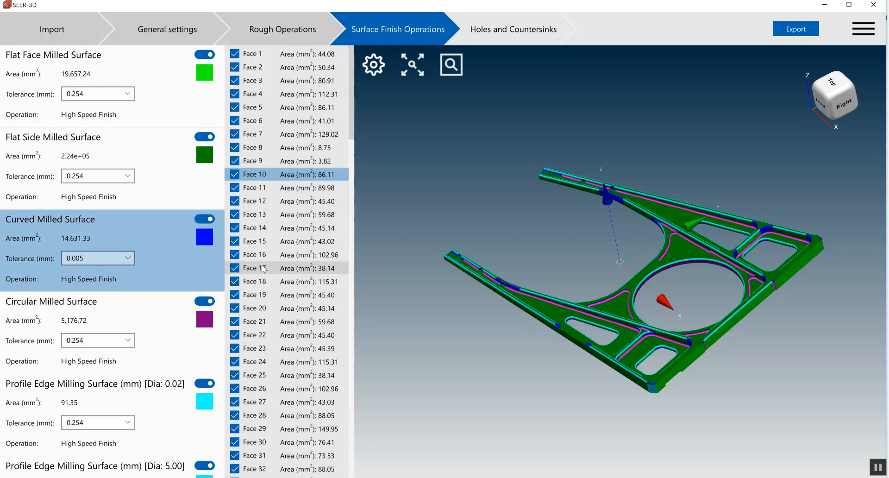
# - Exclude Faces 26, 29 and 17 from the Curved Milled Surface operation
pyautogui.click(235, 390)
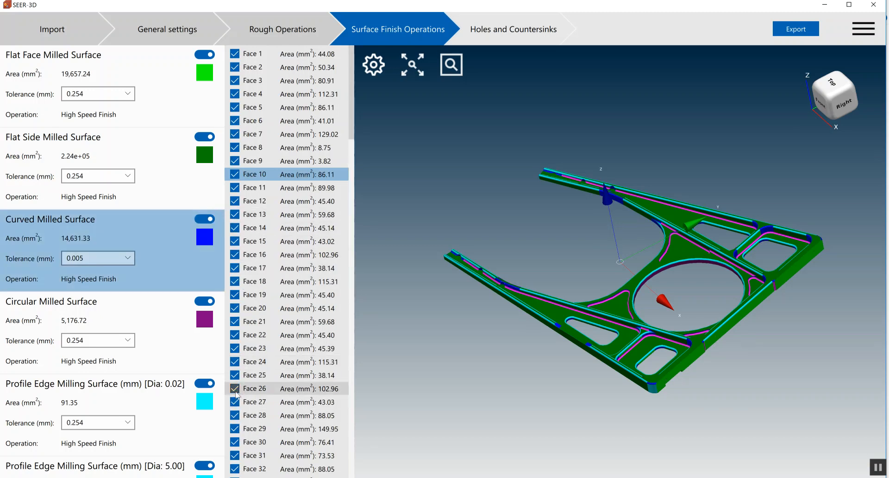
pyautogui.click(236, 429)
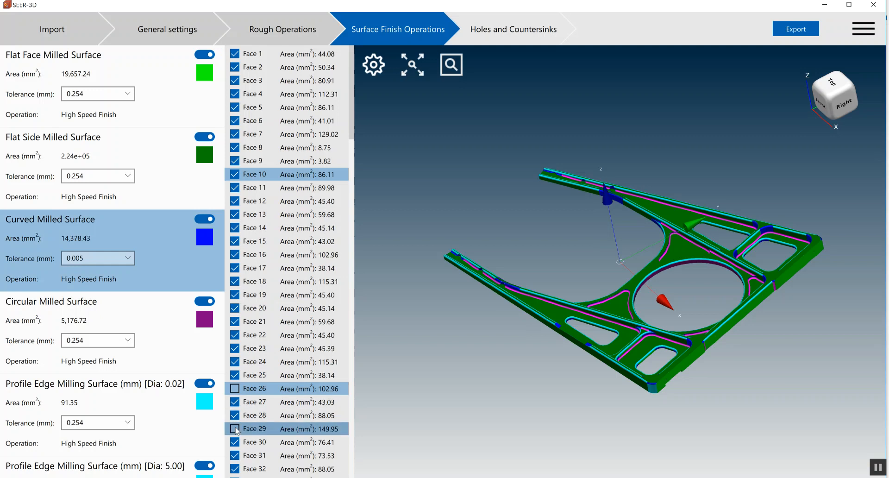
pyautogui.click(235, 268)
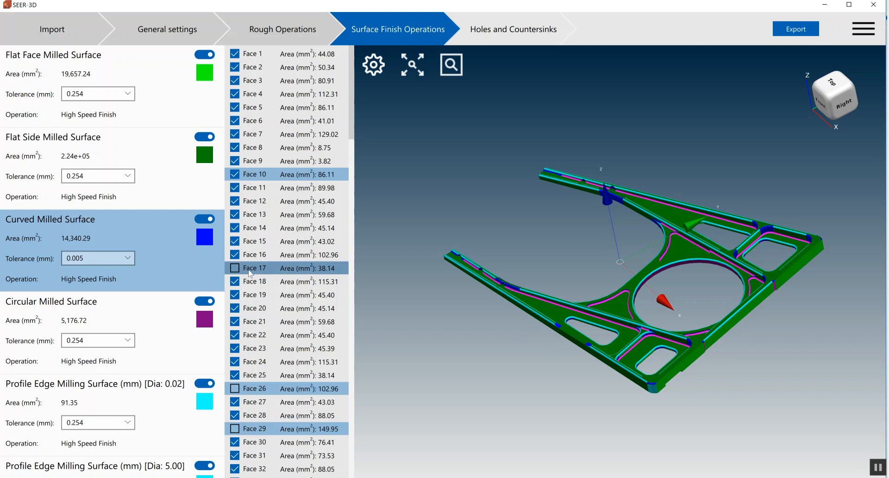
# - Reassign Face 12 of the Flat Side Milled Surface to the Flat Face Milled Surface operation
pyautogui.click(171, 181)
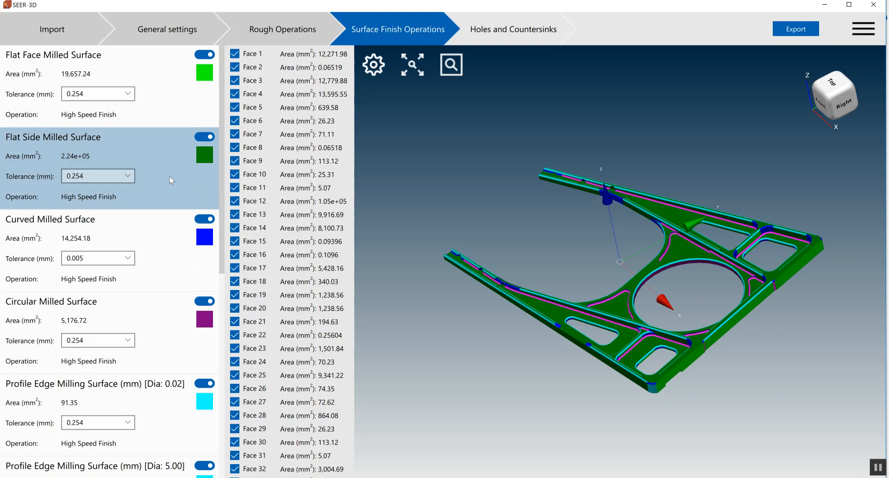
pyautogui.rightClick(252, 203)
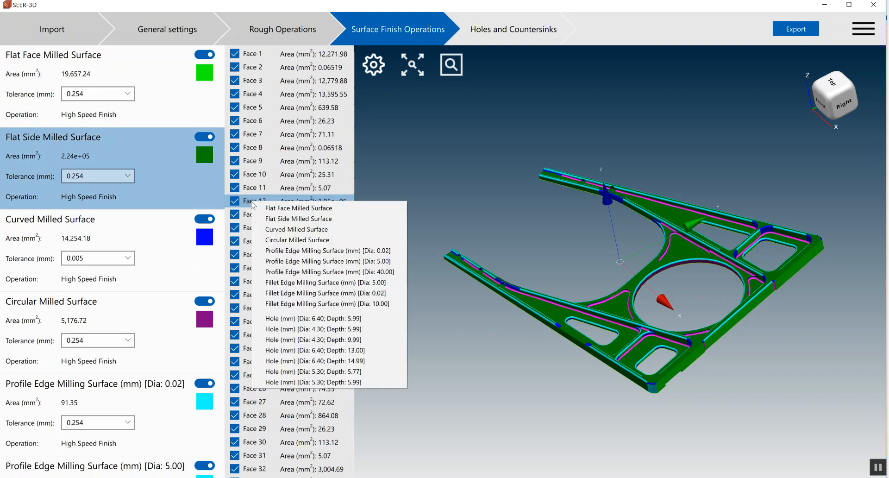
pyautogui.click(291, 211)
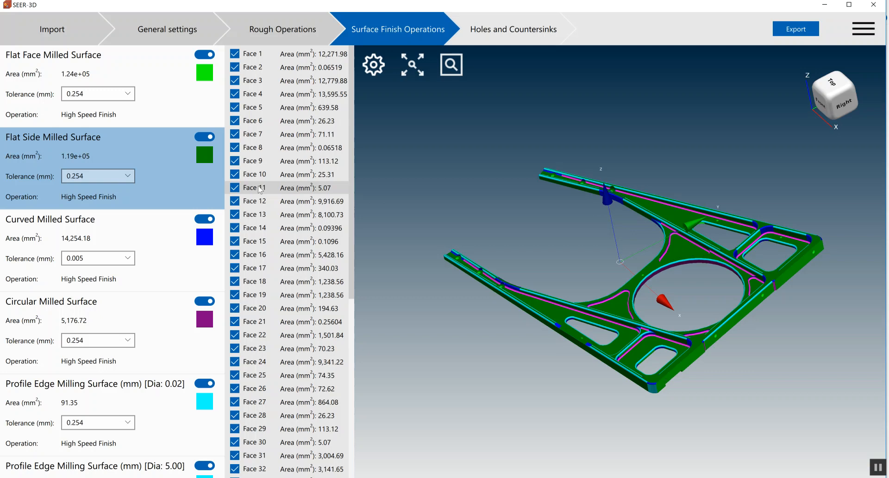
# - Examine the hole operations and the face lists of the 4.30 mm diameter holes with 5.99 and 9.99 mm depth
pyautogui.click(506, 37)
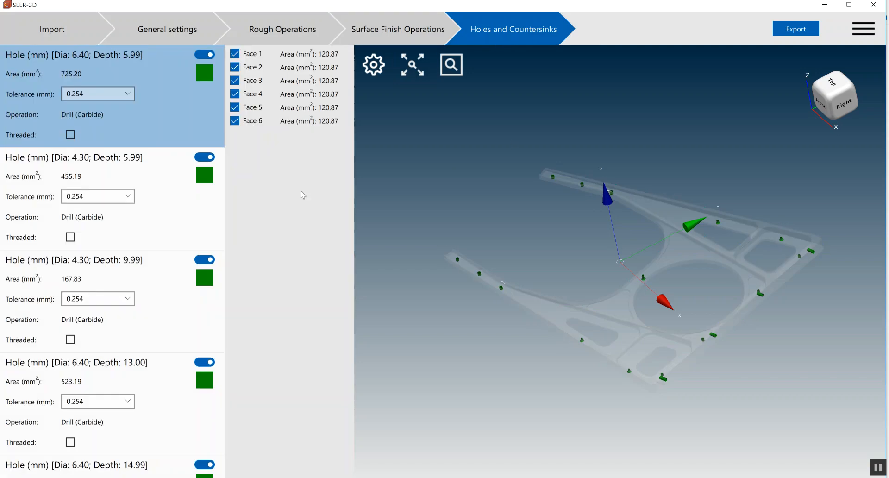
pyautogui.click(166, 214)
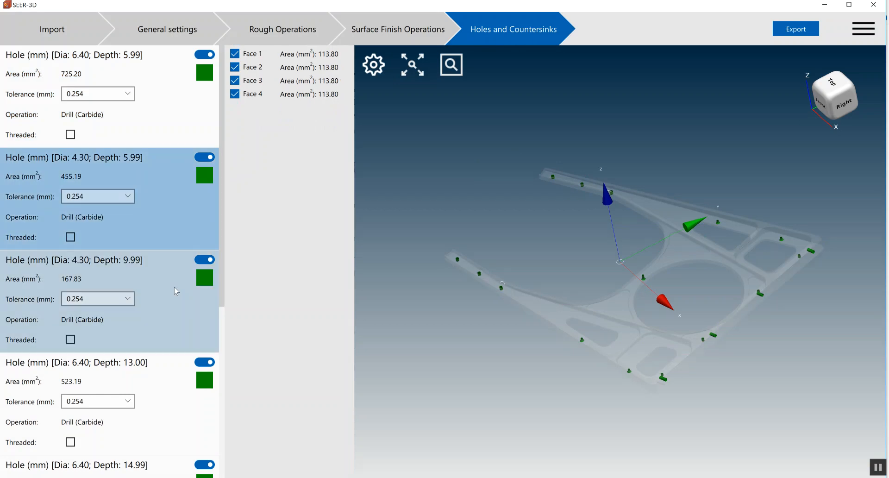
pyautogui.click(175, 287)
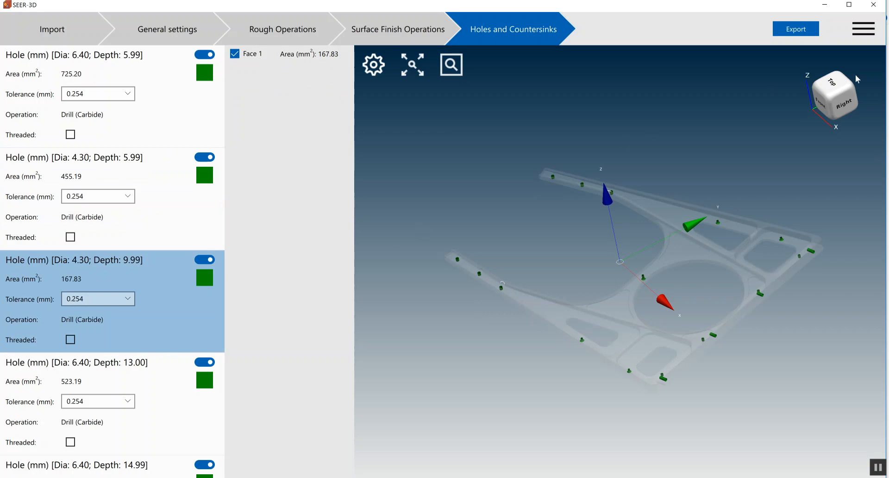
# - Switch the program's units to Imperial and back to Metric in the options
pyautogui.click(863, 29)
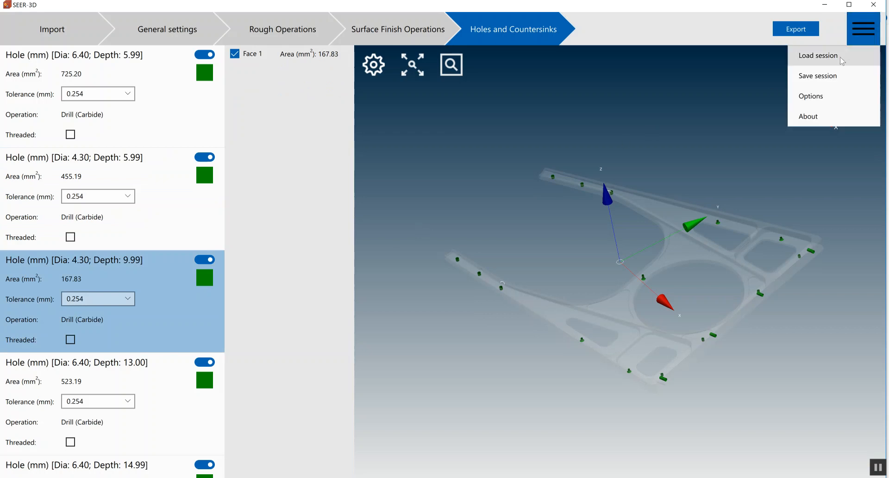
pyautogui.click(838, 98)
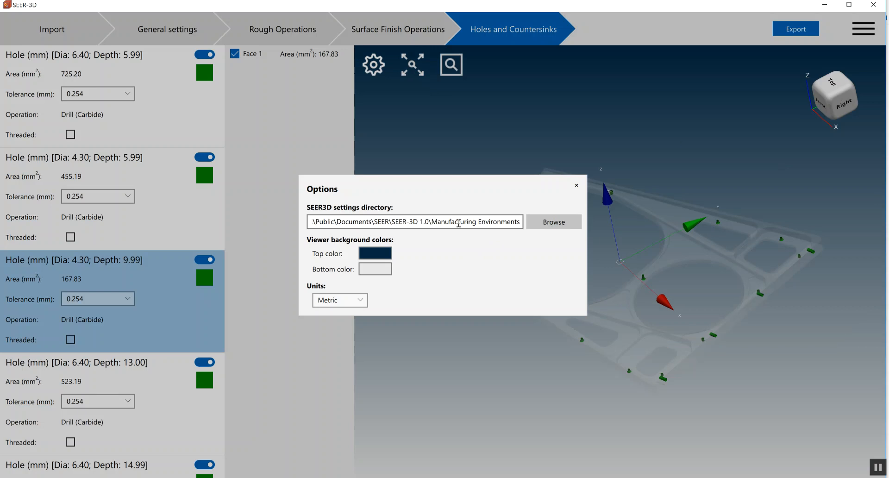
pyautogui.click(357, 302)
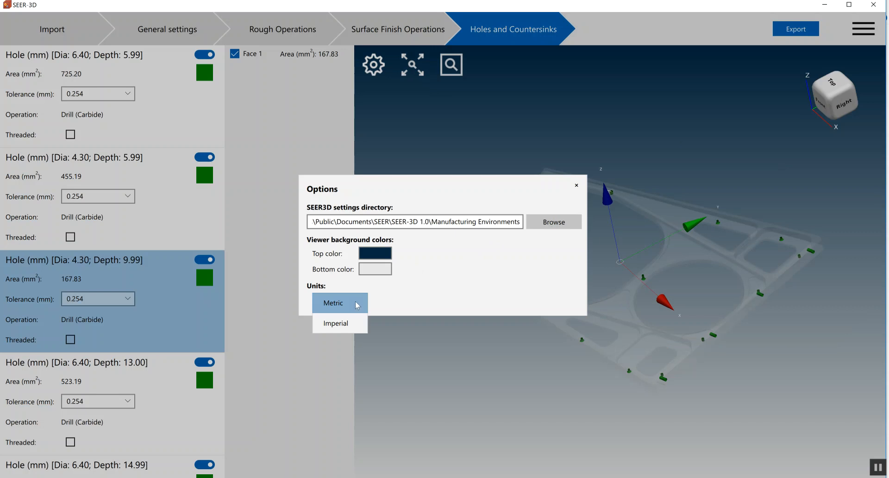
pyautogui.click(345, 327)
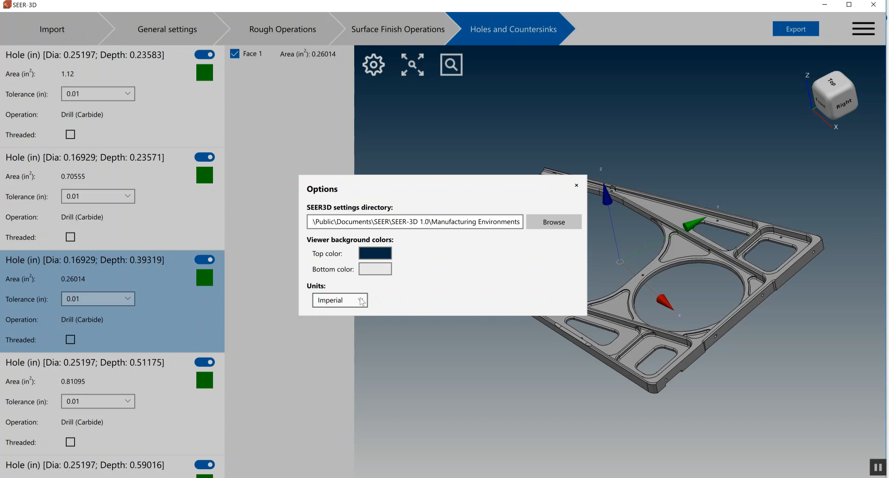
pyautogui.click(361, 302)
pyautogui.click(351, 306)
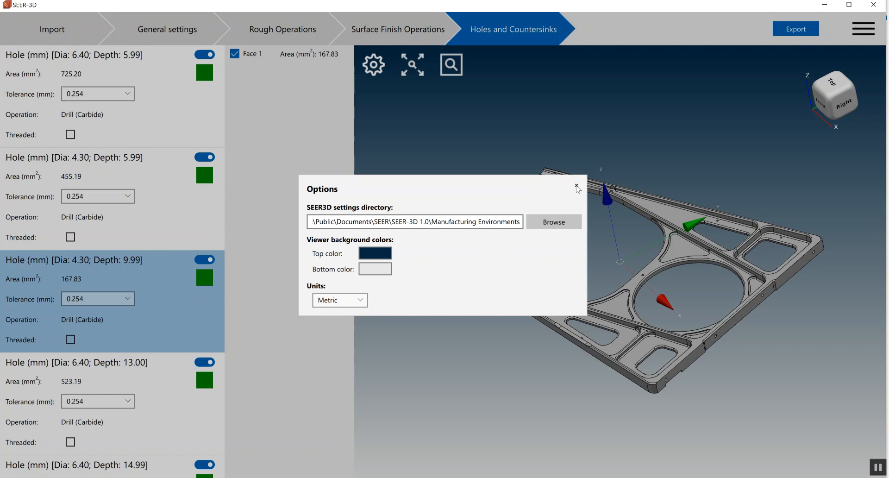
pyautogui.click(577, 185)
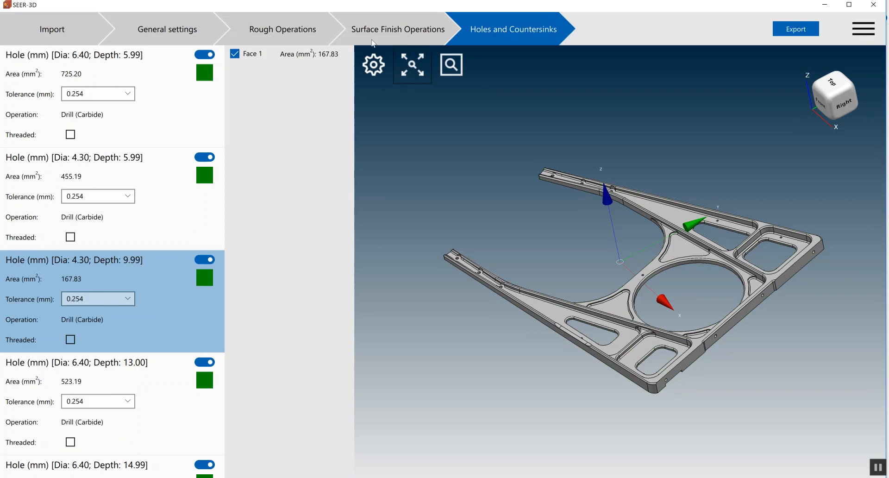
# - Import the part file S5000.step from the Sample step files folder
pyautogui.click(76, 28)
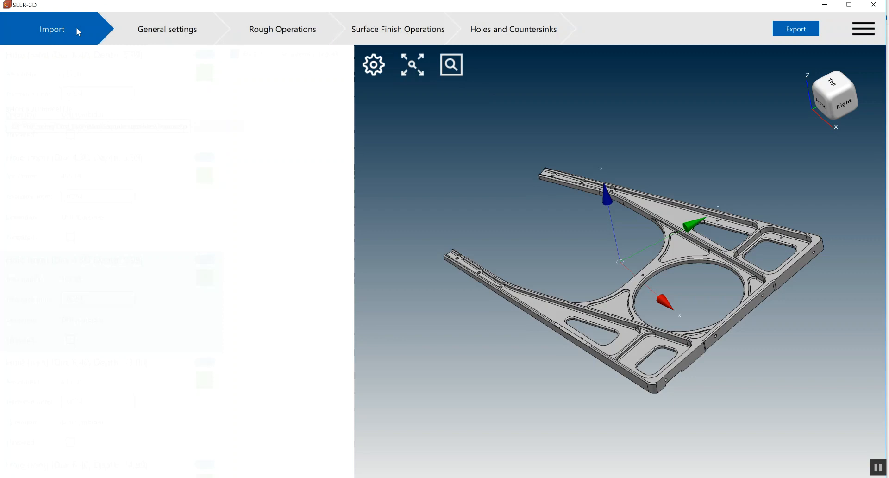
pyautogui.click(224, 78)
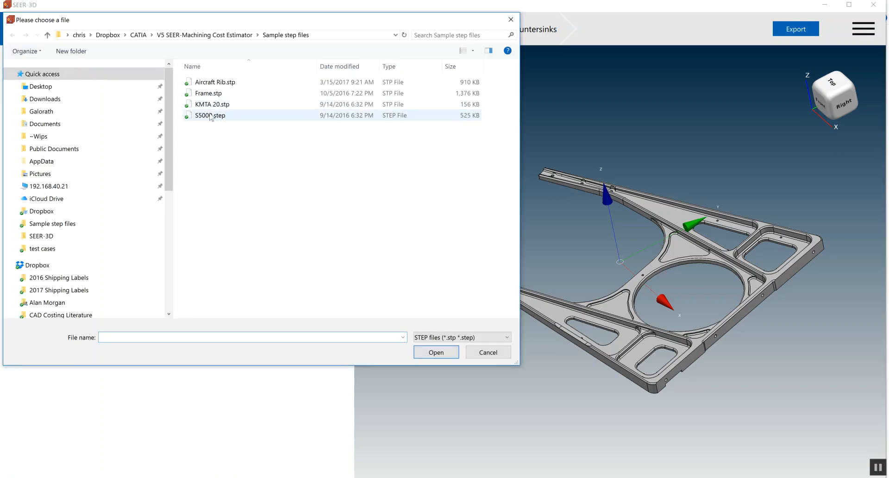
pyautogui.doubleClick(211, 115)
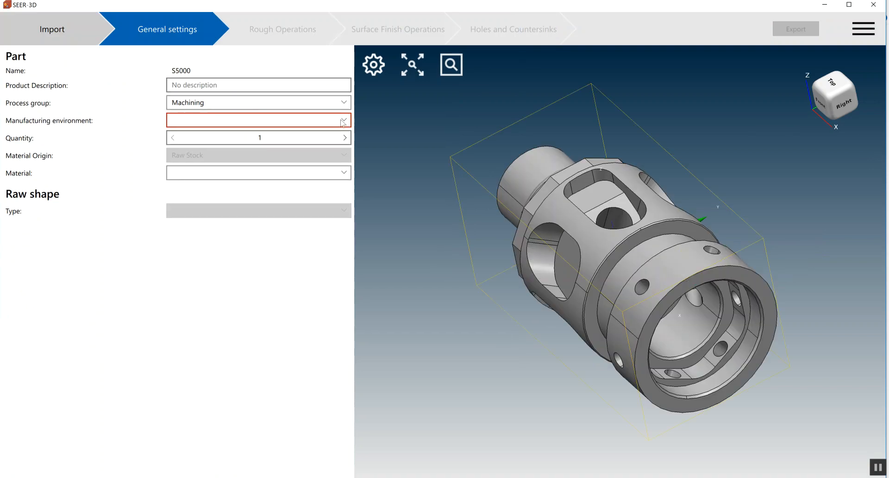
# - Configure the S5000 part with the Turn Bore Machine environment, a quantity of 10,000 and Die Casting as material origin
pyautogui.click(342, 121)
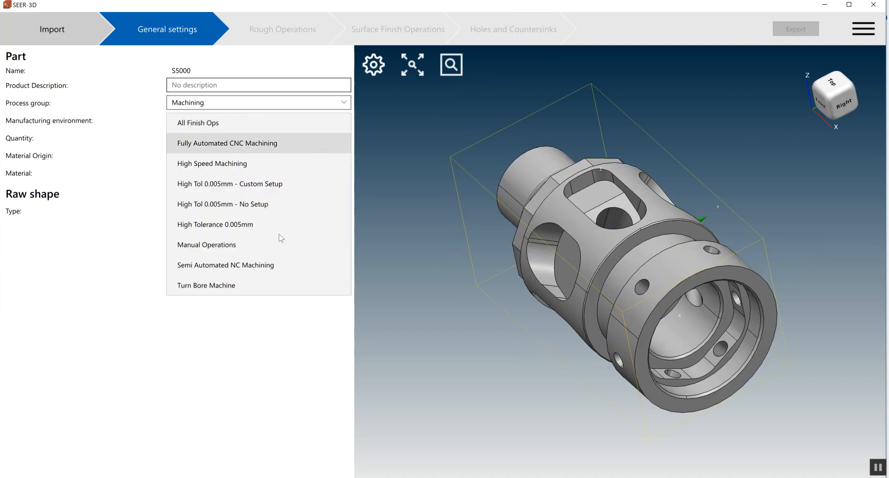
pyautogui.click(244, 282)
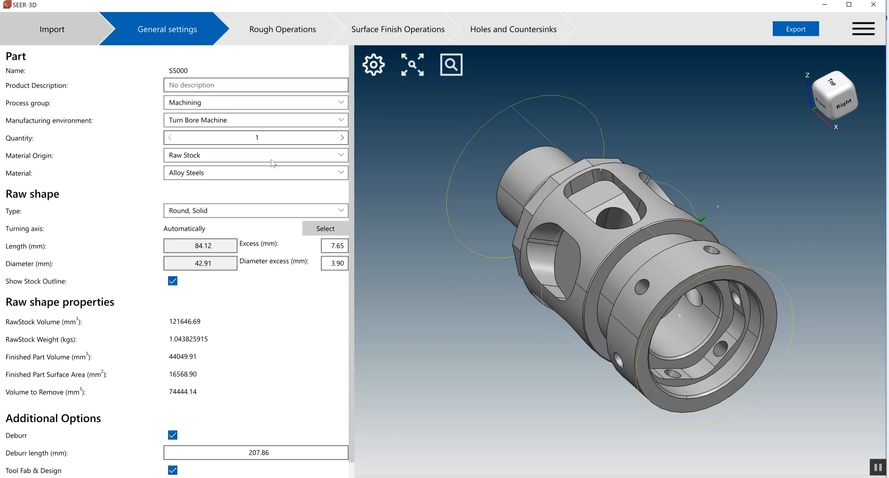
pyautogui.click(276, 138)
pyautogui.write('0000')
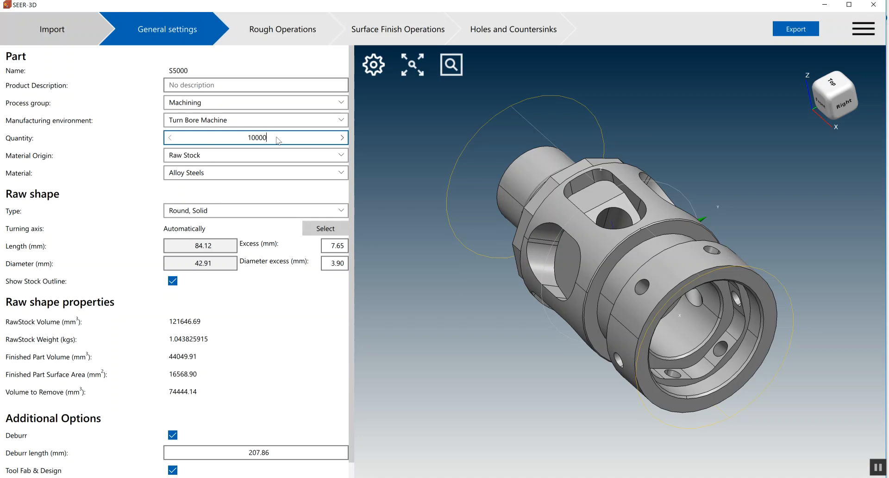
pyautogui.click(305, 158)
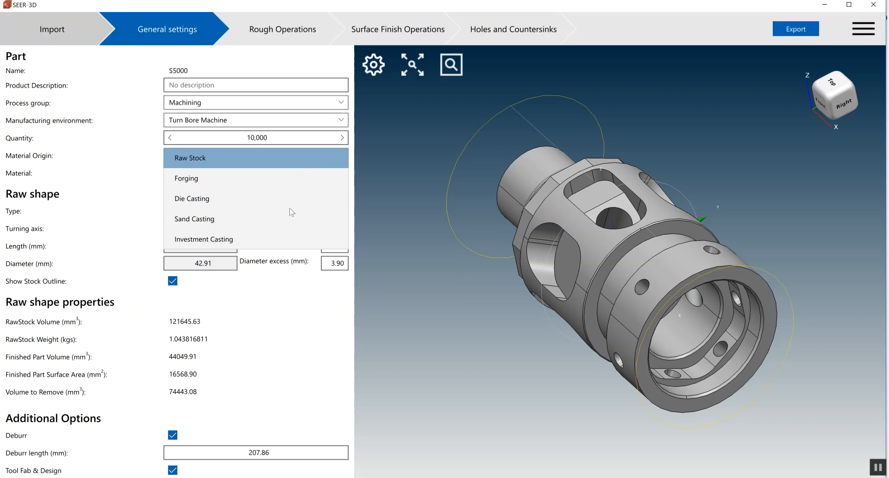
pyautogui.click(277, 204)
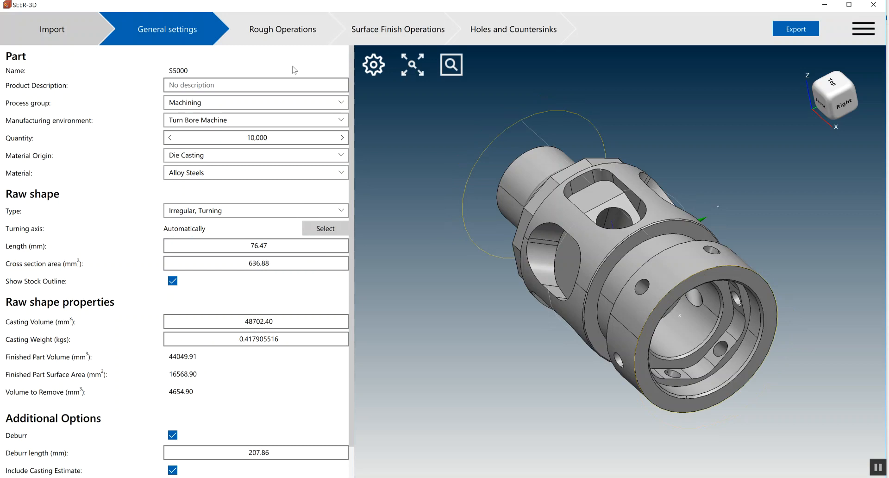
# - Examine the S5000 part's rough operations and Faces 4 and 2 of its 38.73 mm Turn Diameter Surface
pyautogui.click(290, 35)
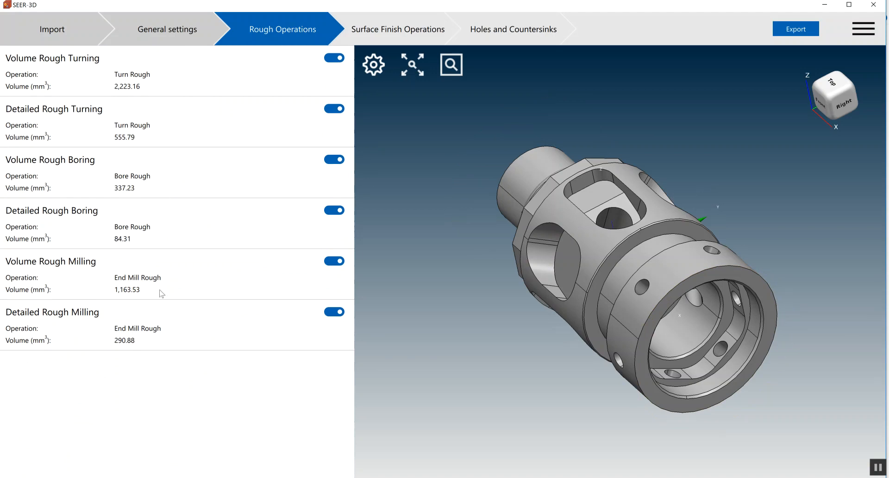
pyautogui.moveTo(496, 301); pyautogui.dragTo(647, 238, button='middle')
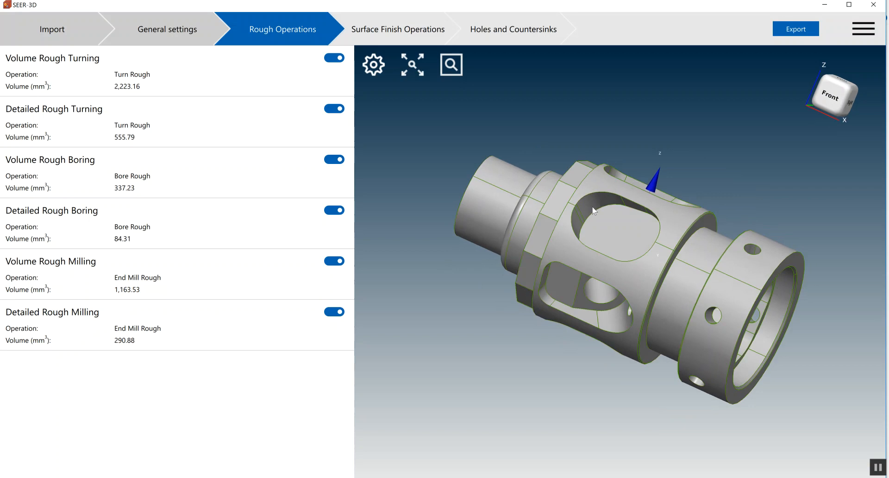
pyautogui.click(421, 32)
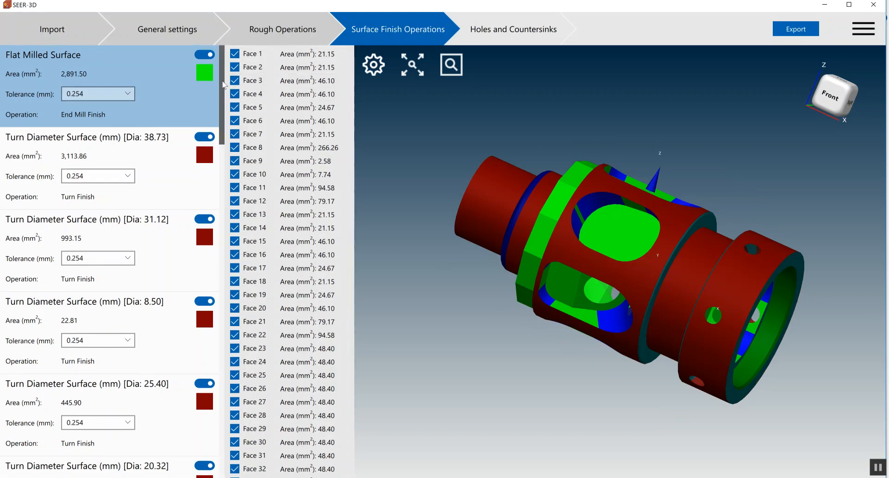
pyautogui.click(163, 145)
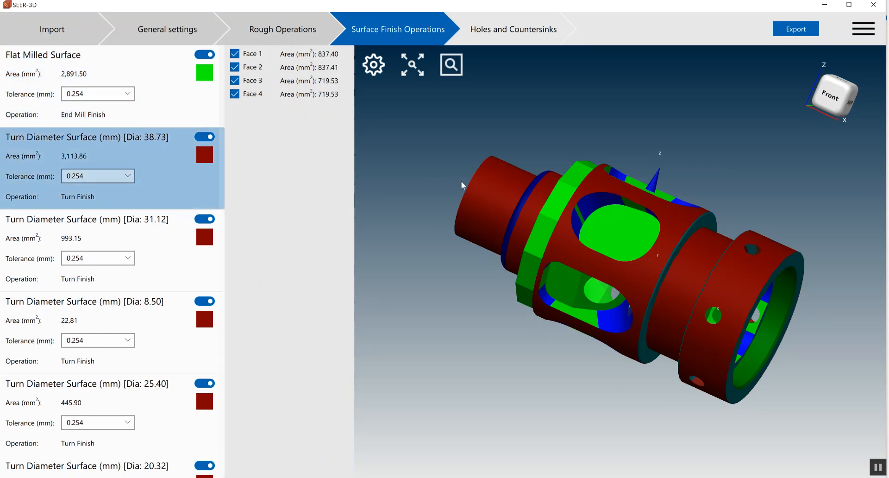
pyautogui.click(254, 91)
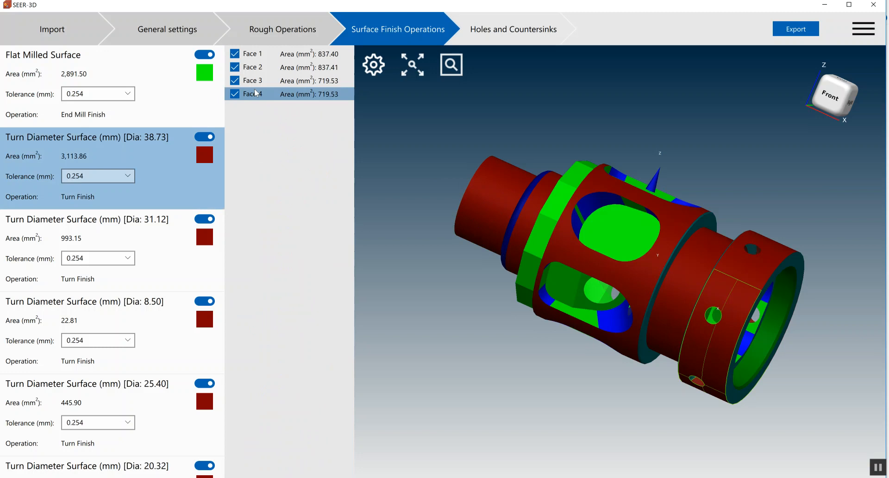
pyautogui.click(254, 68)
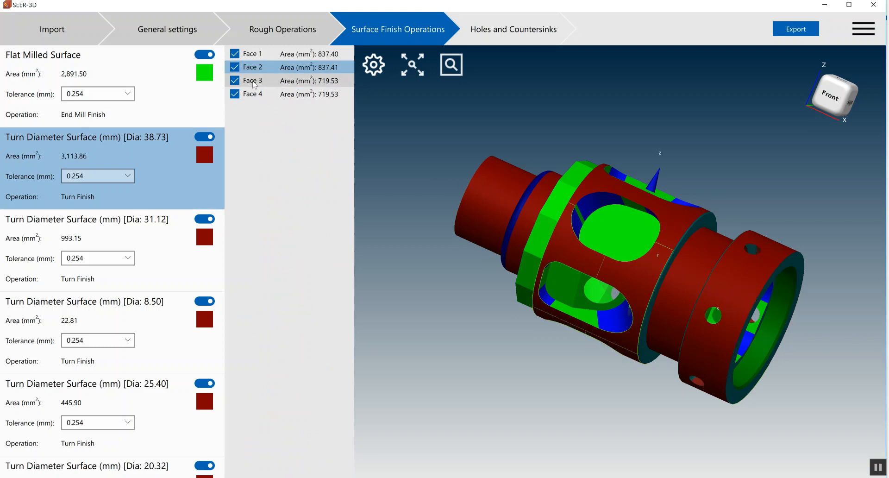
# - Examine the S5000 part's surface finish operations, including Face 3 of the 38.73 mm Turn Diameter Surface, and its holes and countersinks
pyautogui.click(255, 81)
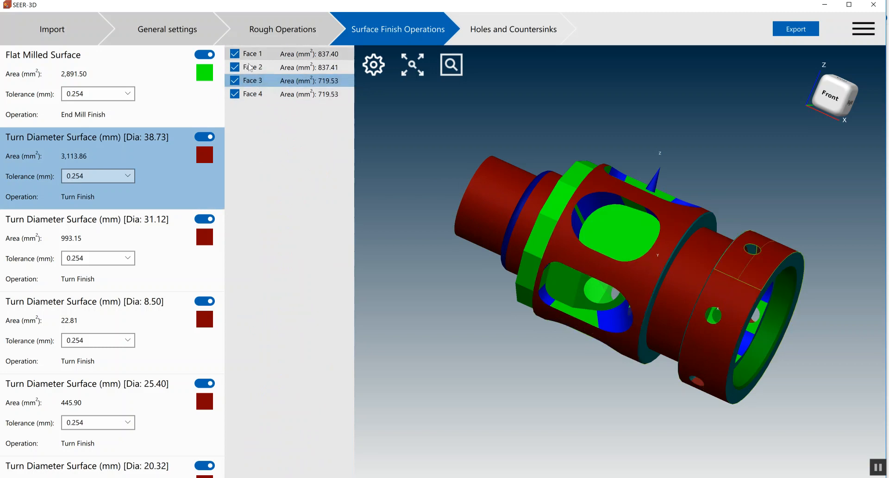
pyautogui.click(155, 314)
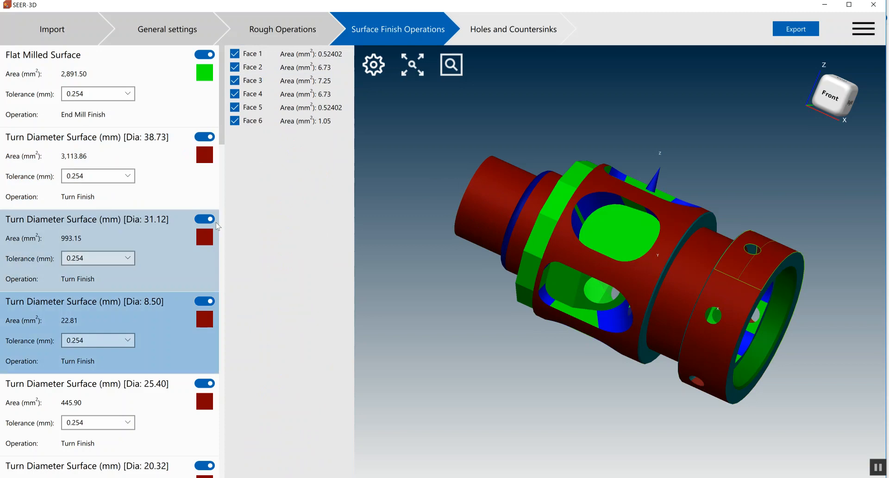
pyautogui.moveTo(222, 142); pyautogui.dragTo(225, 253)
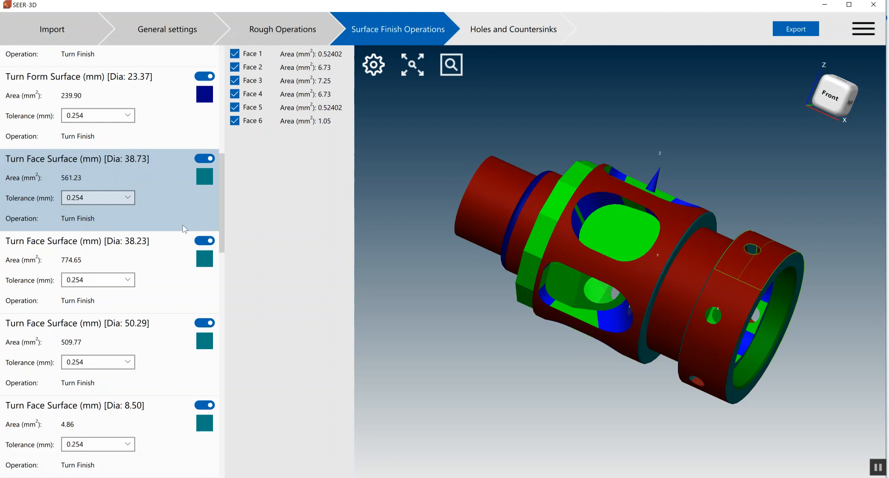
pyautogui.moveTo(226, 194); pyautogui.dragTo(227, 302)
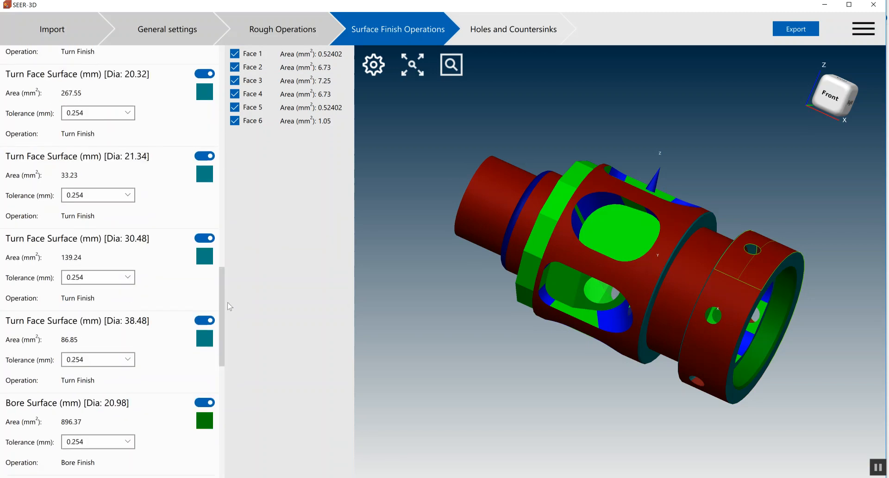
pyautogui.click(517, 35)
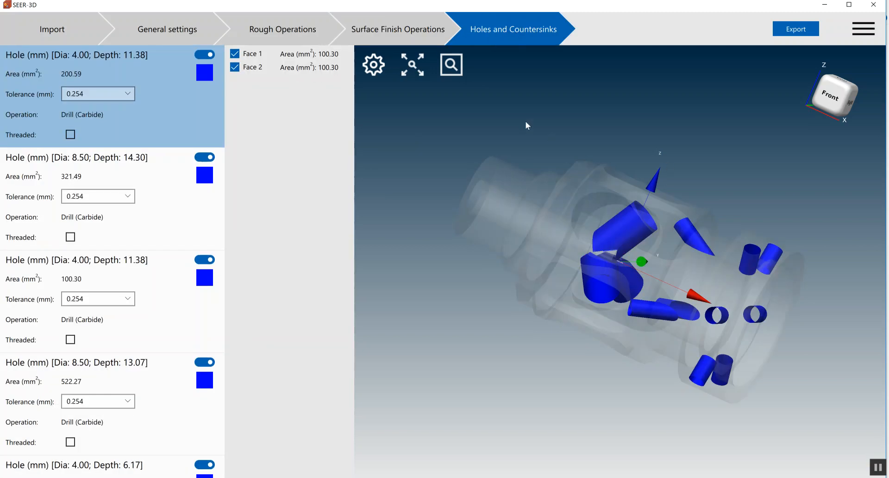
pyautogui.moveTo(788, 228); pyautogui.dragTo(749, 197, button='middle')
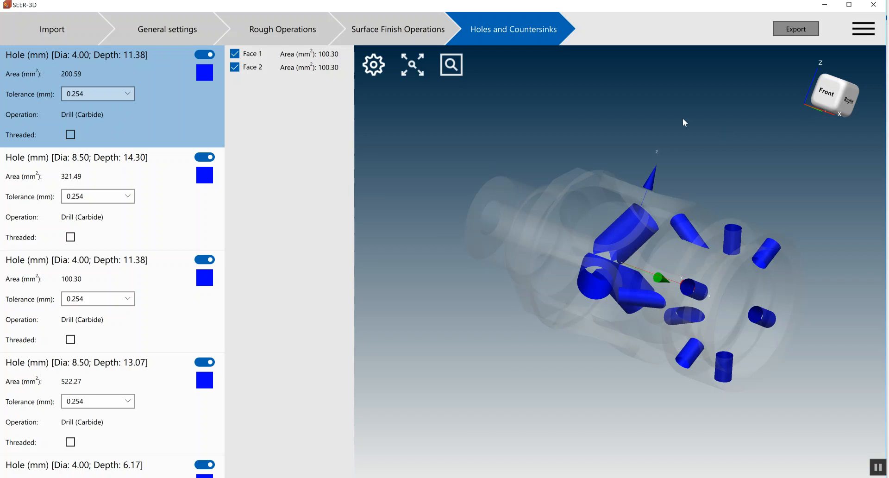
# - Switch to SEER-MFG and examine the Die Casting element's process-specific inputs and detailed cost analysis
pyautogui.hotkey('alt', 'Tab')
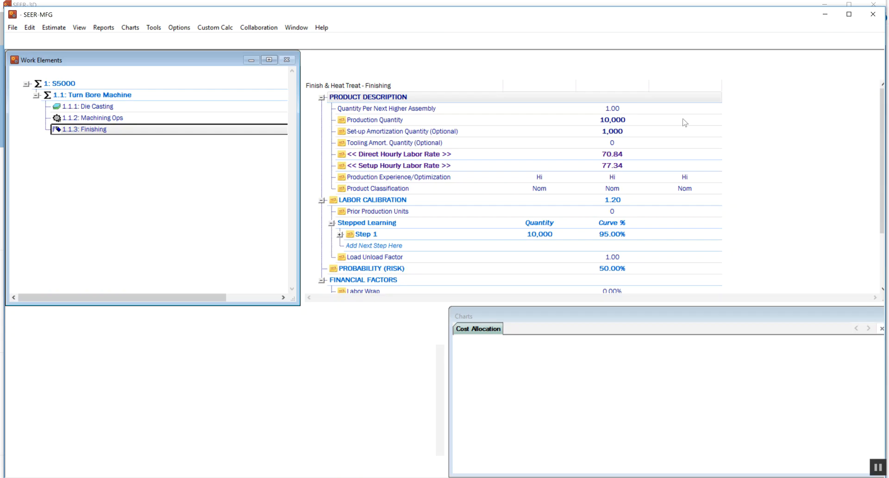
pyautogui.click(114, 110)
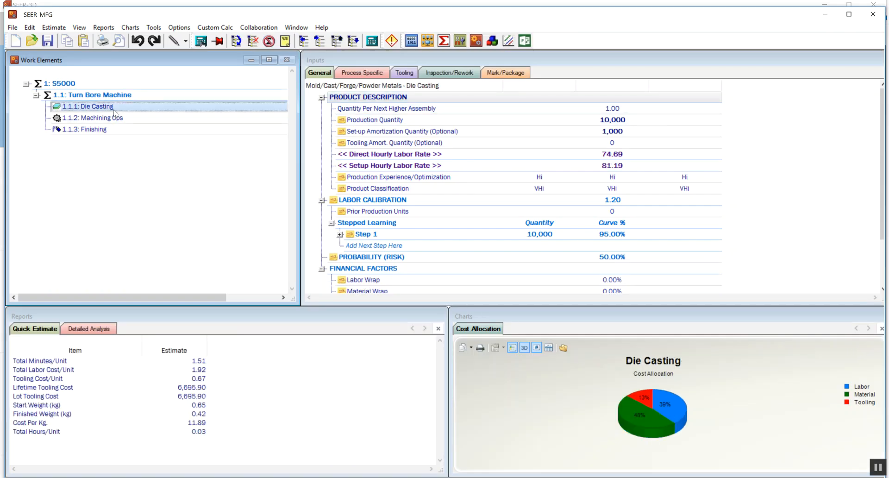
pyautogui.click(372, 75)
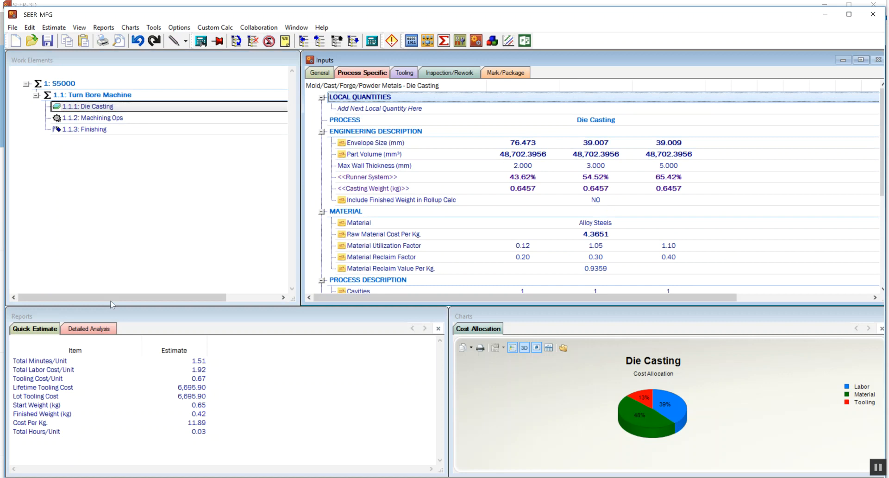
pyautogui.click(88, 328)
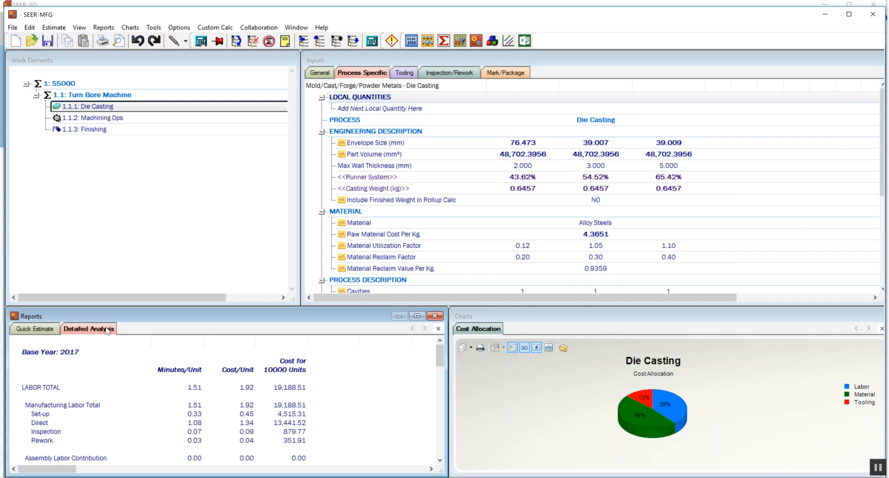
# - Review the Machining Ops element's detailed analysis in an enlarged report, down to the time breakdown of each operation
pyautogui.click(128, 119)
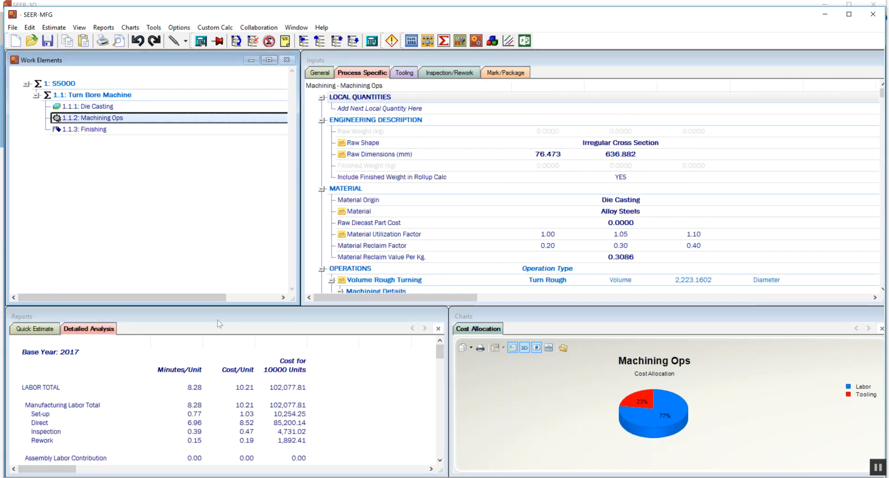
pyautogui.moveTo(217, 308); pyautogui.dragTo(238, 160)
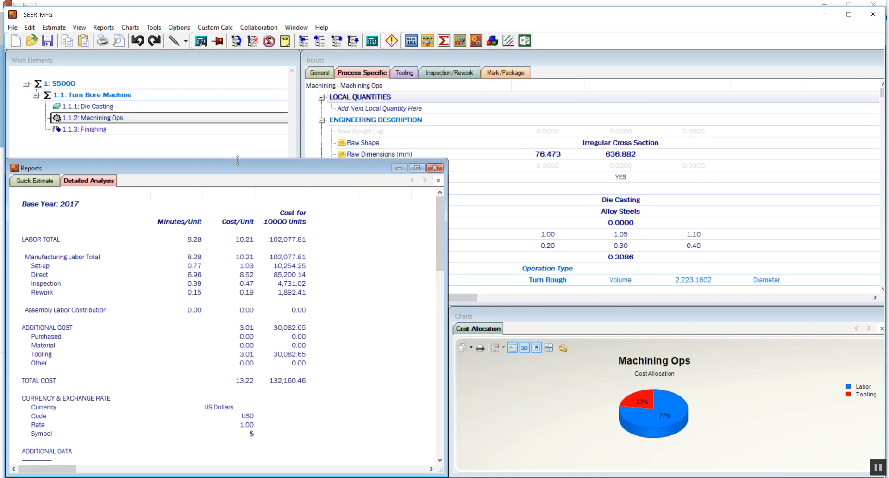
pyautogui.moveTo(441, 211); pyautogui.dragTo(440, 360)
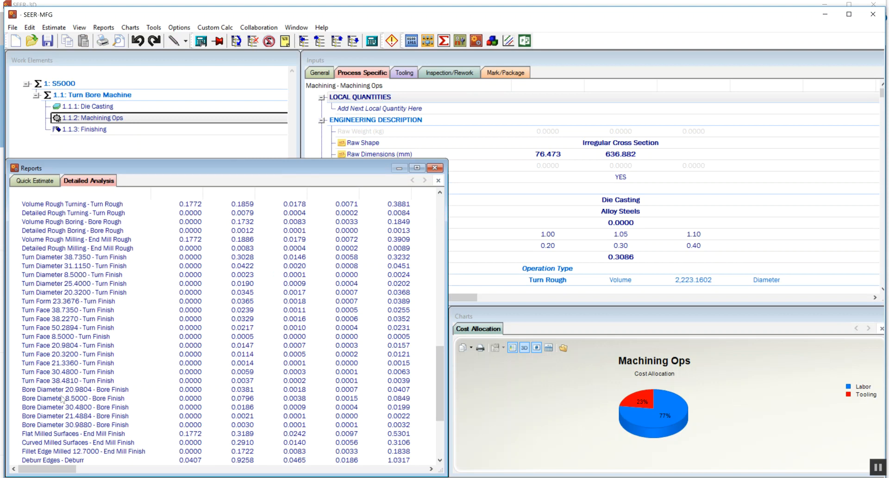
# - Inspect the Finishing element's operations, including Abrasive Blast, and return to SEER-3D
pyautogui.click(101, 132)
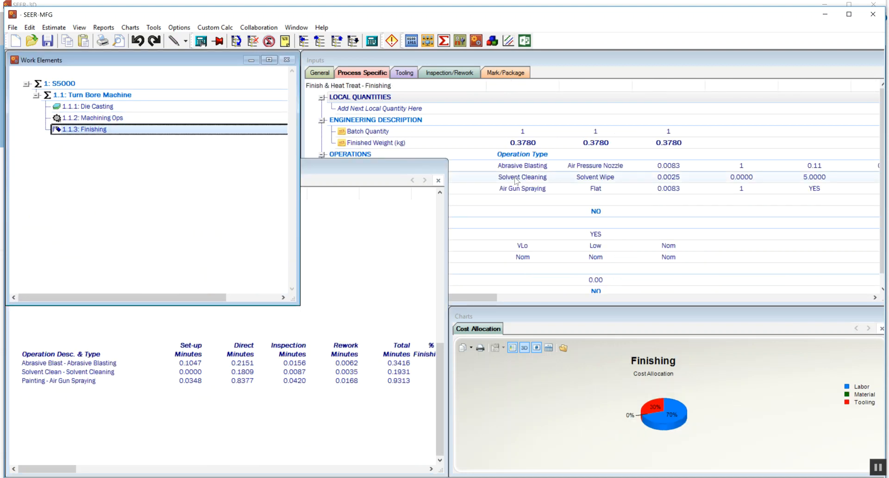
pyautogui.click(536, 167)
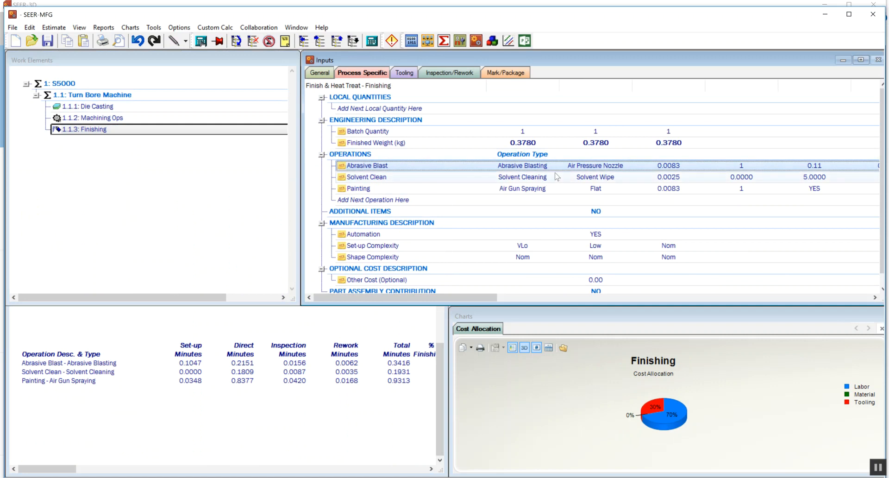
pyautogui.click(825, 18)
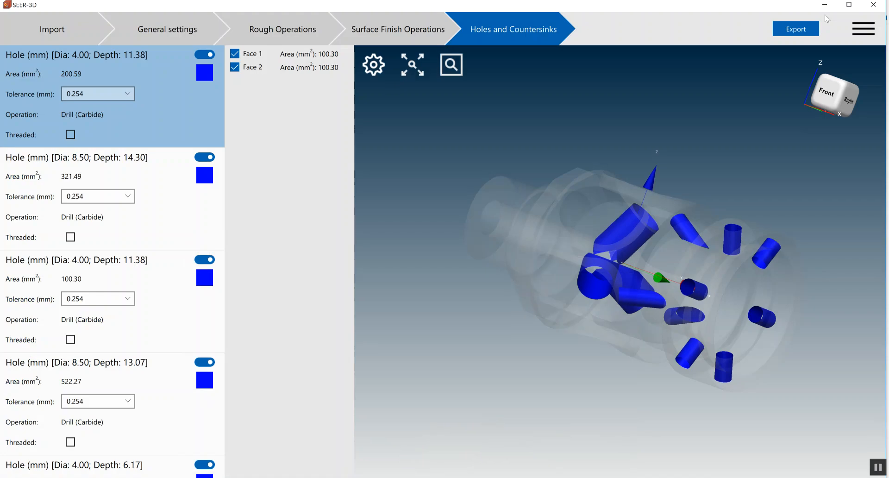